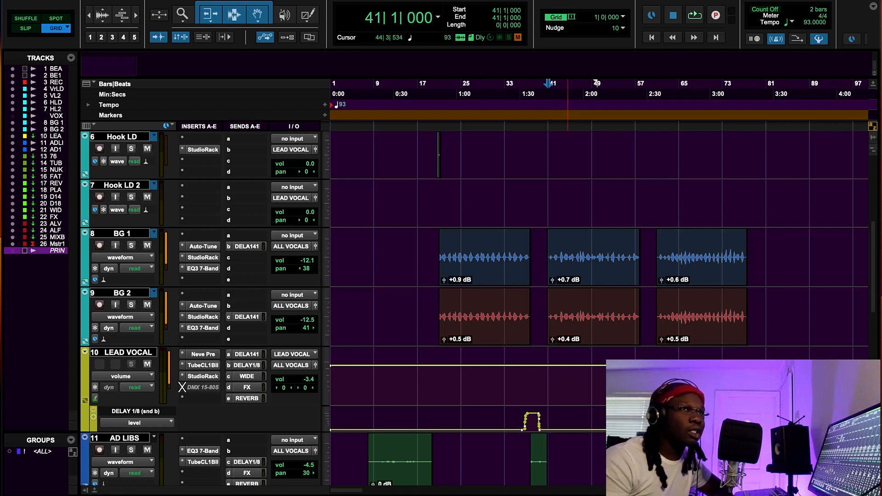
# Step: Play the song from bar 41 to hear the current vocal mix, and stop playback
pyautogui.click(695, 15)
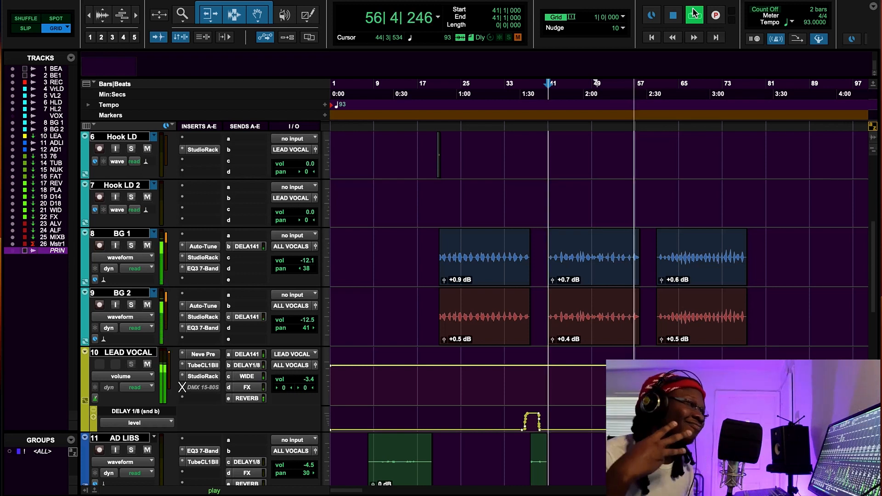
pyautogui.click(673, 16)
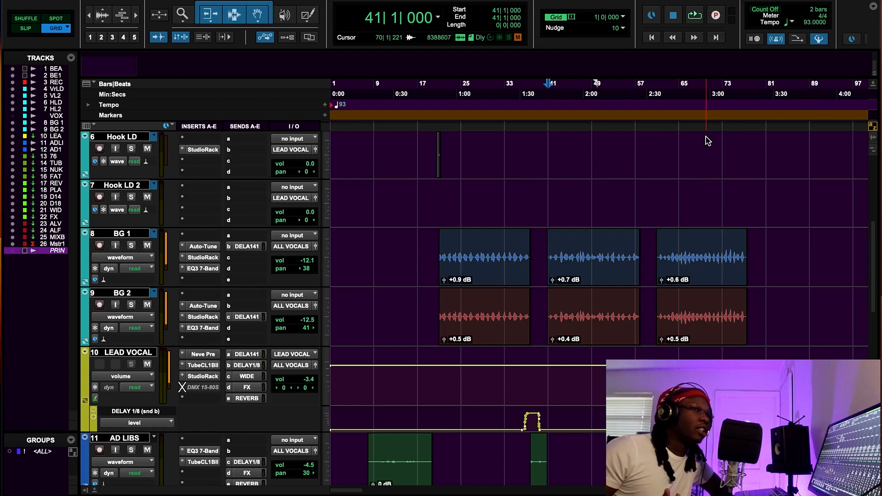
# Step: Open the inactive DMX 15-80S insert on the LEAD VOCAL track and make it active
pyautogui.click(206, 386)
pyautogui.rightClick(206, 386)
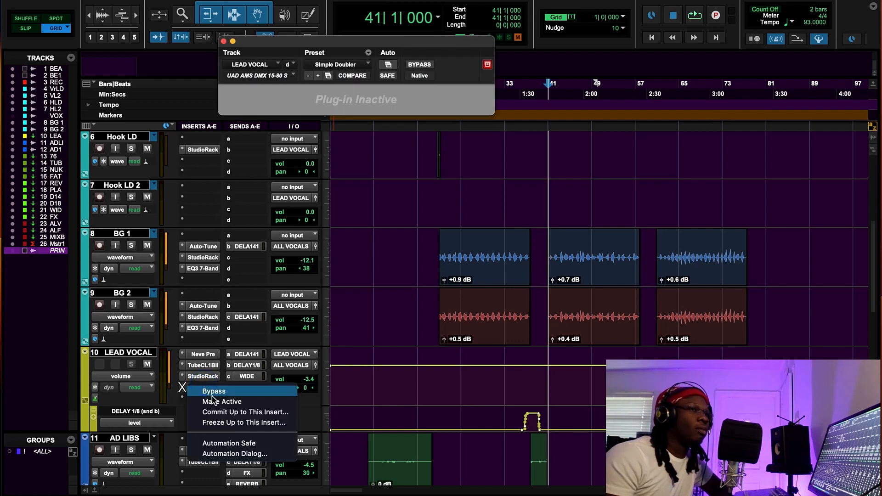
pyautogui.click(215, 404)
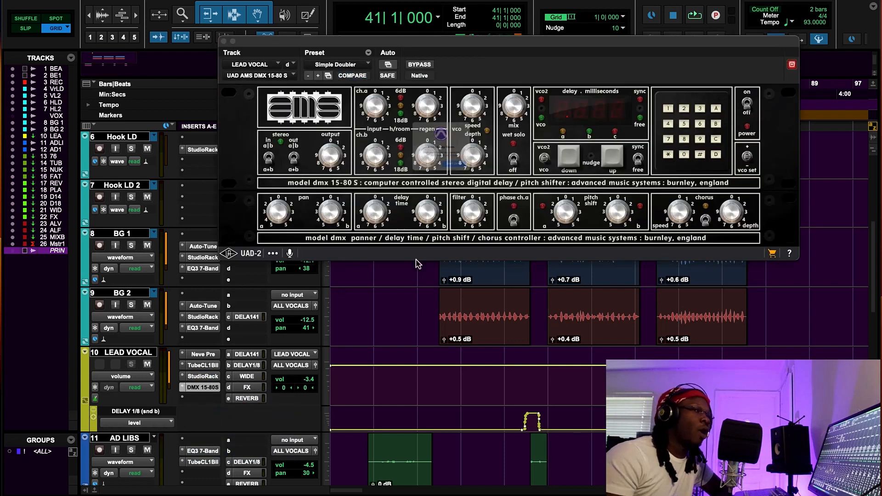
pyautogui.click(421, 196)
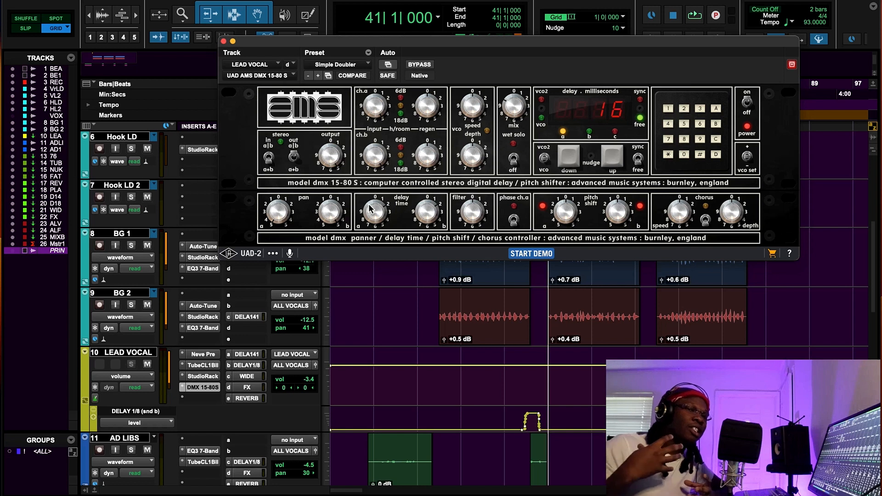
# Step: Make the LEAD VOCAL track's DMX 15-80S insert inactive again and close its window
pyautogui.rightClick(203, 387)
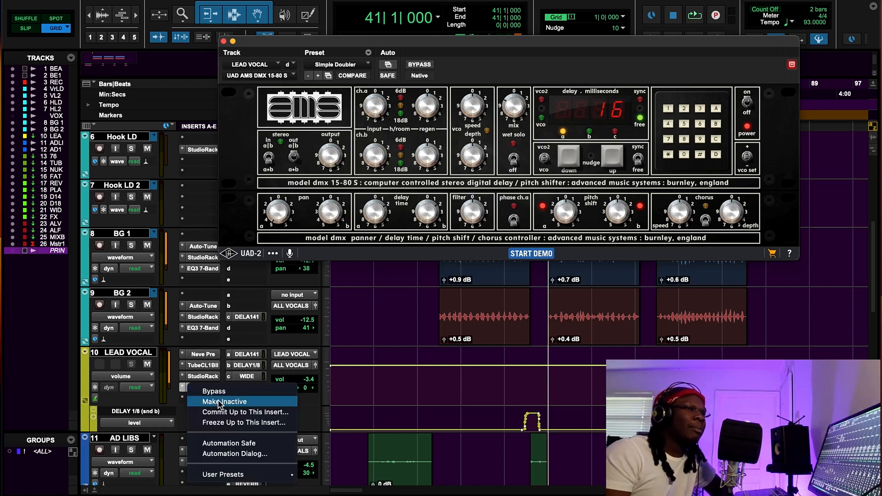
pyautogui.click(220, 400)
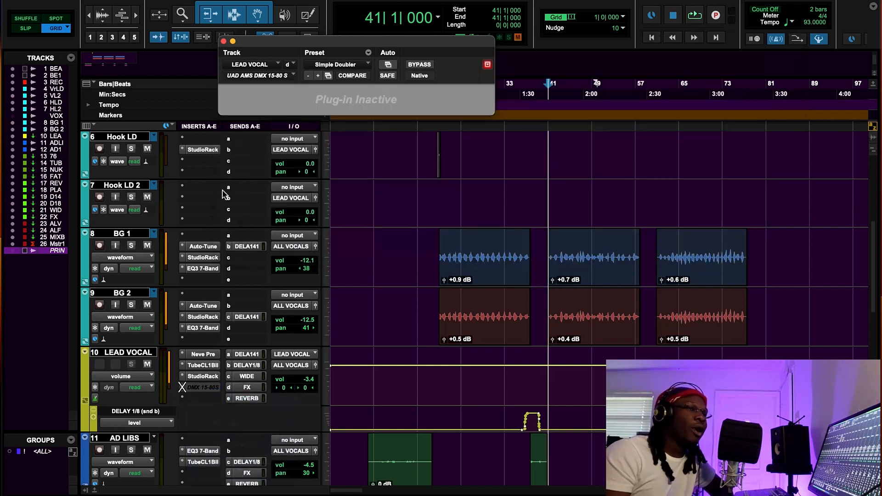
pyautogui.click(224, 40)
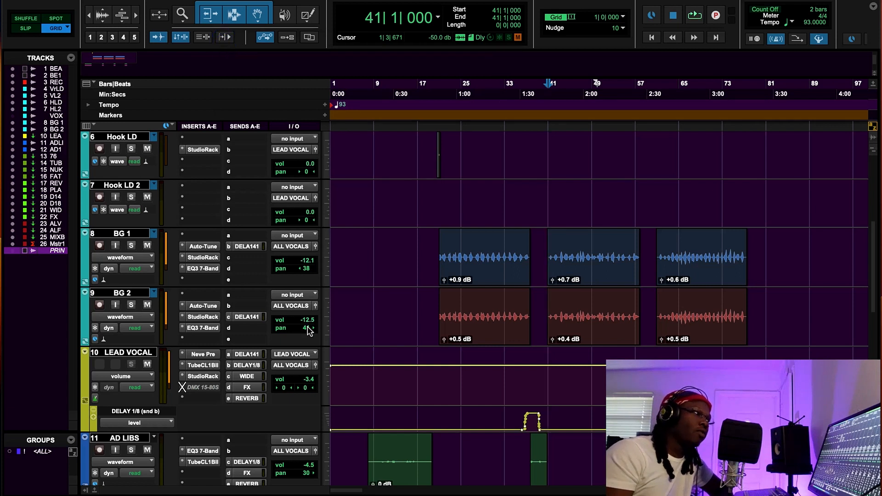
# Step: Open the StudioRack on the WIDE track and examine its Doubler2 settings, moving the plug-in window beside the rack
pyautogui.scroll(-3, 294, 279)
pyautogui.scroll(-6, 294, 279)
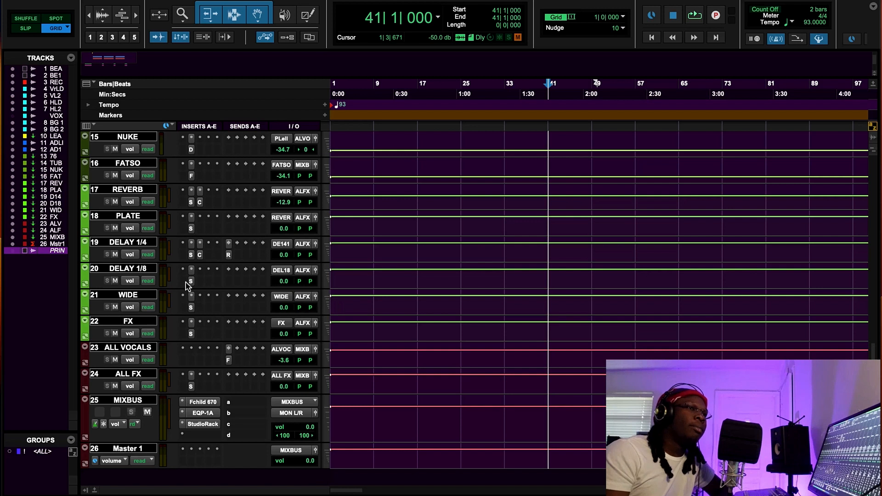
pyautogui.click(191, 296)
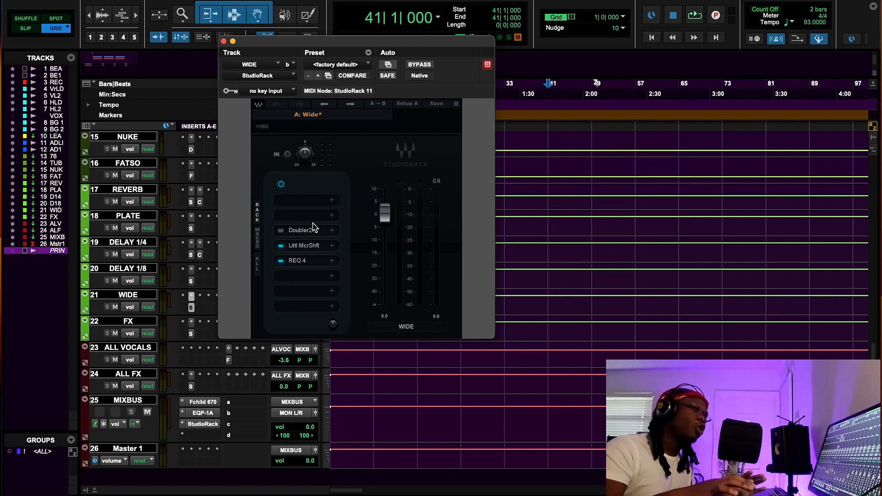
pyautogui.click(314, 236)
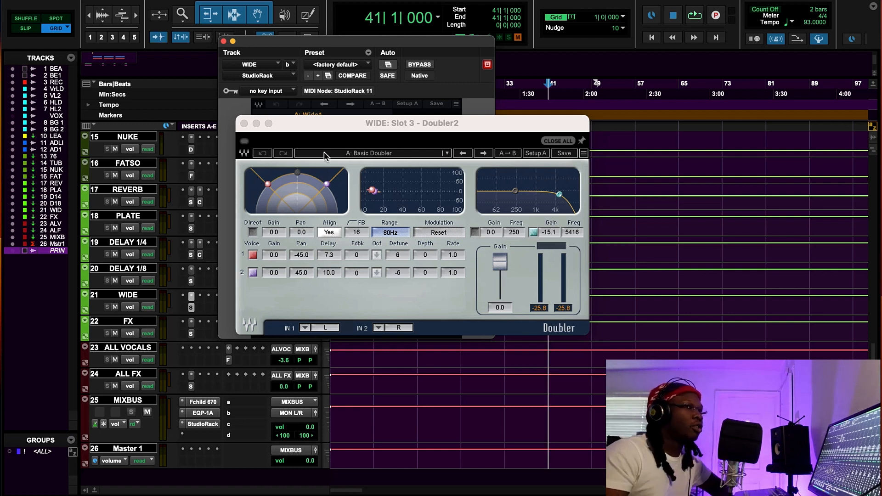
pyautogui.click(357, 119)
pyautogui.moveTo(357, 117); pyautogui.dragTo(525, 82)
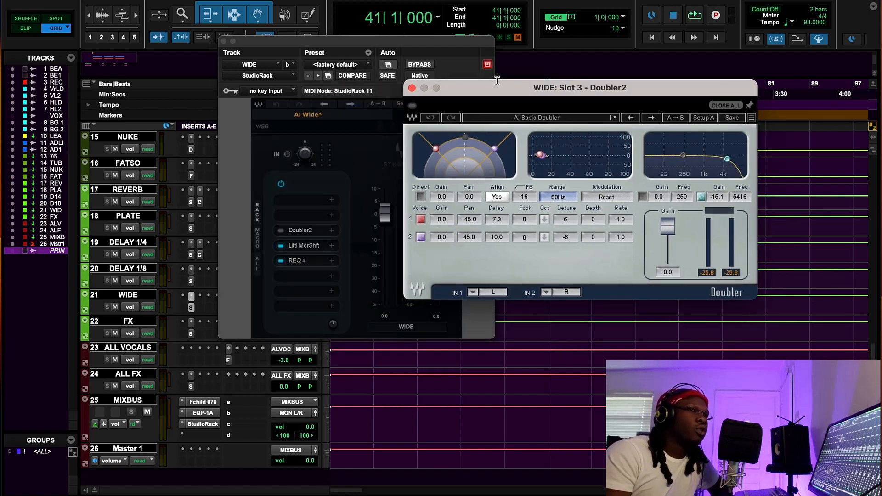
pyautogui.moveTo(498, 81); pyautogui.dragTo(407, 94)
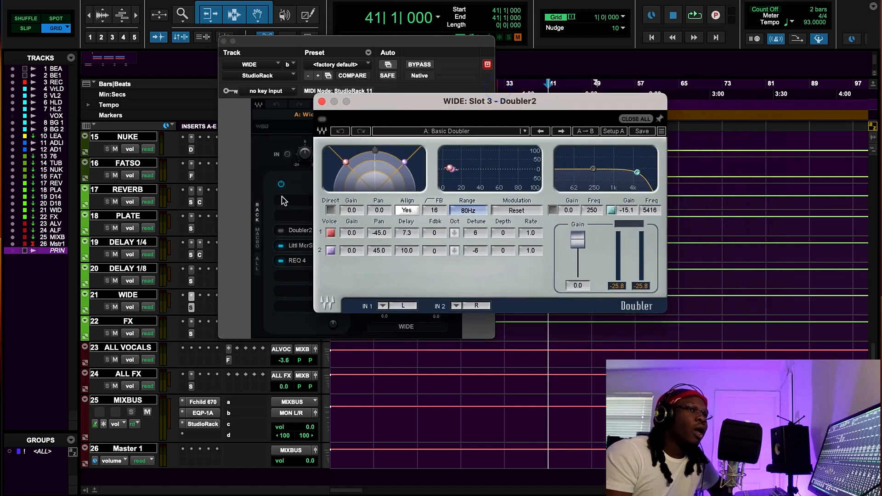
# Step: Switch the Direct signal in Doubler2 on and off, leaving it off, and close the plug-in
pyautogui.click(331, 206)
pyautogui.click(331, 206)
pyautogui.click(334, 207)
pyautogui.click(334, 208)
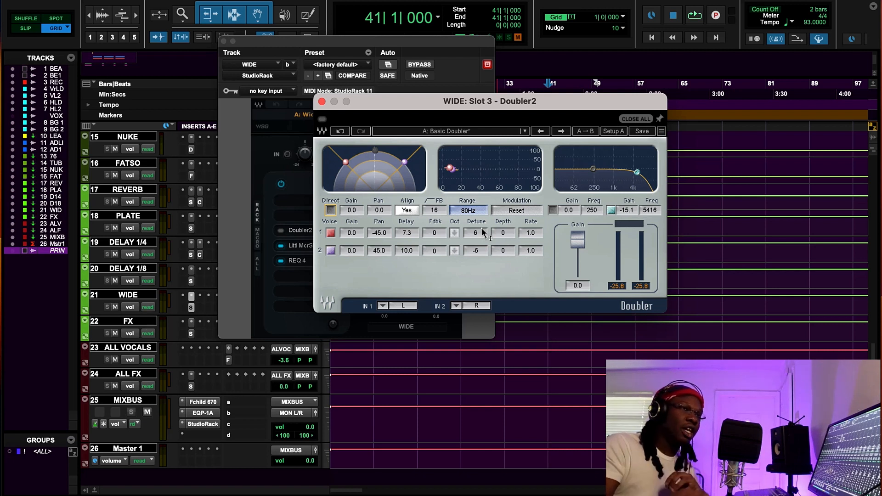
pyautogui.click(321, 102)
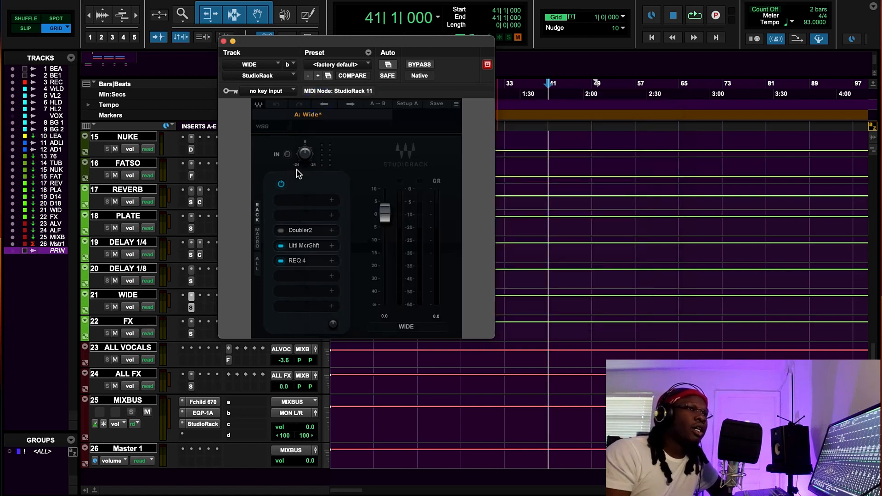
# Step: View the Little MicroShift in the WIDE track's StudioRack, moving its window into full view, and close the rack
pyautogui.click(302, 248)
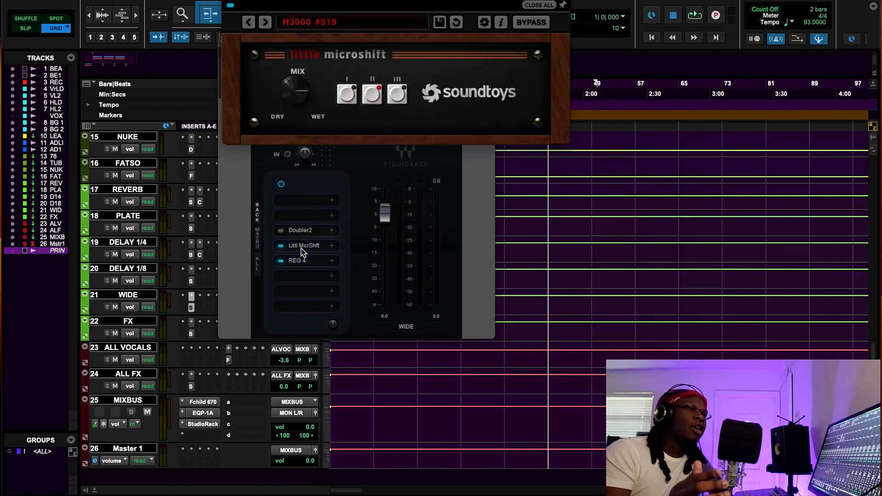
pyautogui.moveTo(376, 0); pyautogui.dragTo(414, 132)
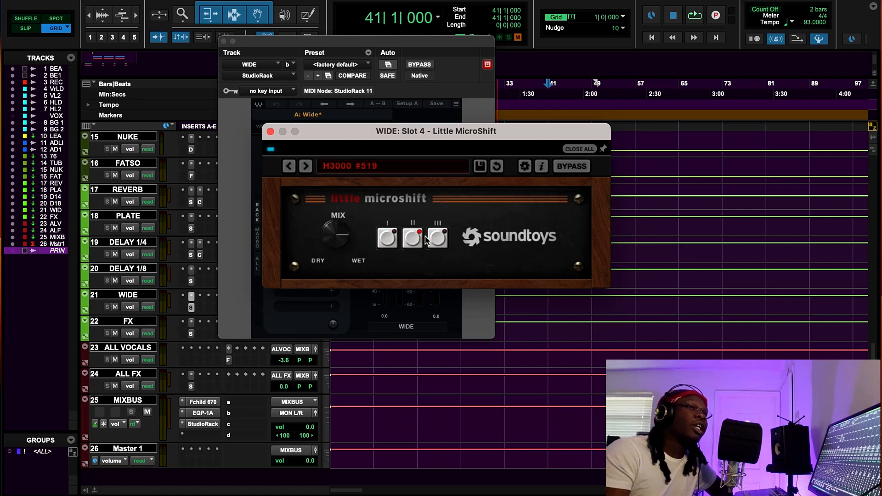
pyautogui.click(225, 40)
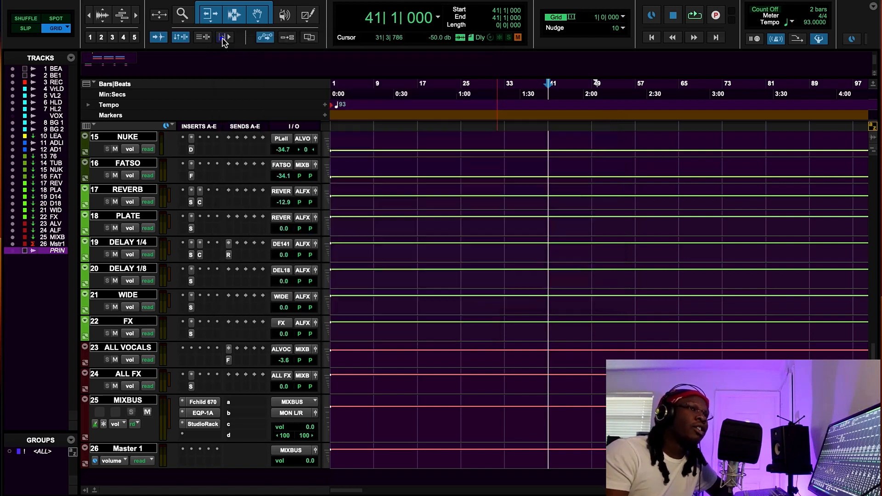
# Step: Inspect the Neve Preamp and Tube-Tech CL1B inserts on the LEAD VOCAL track and close the plug-in window
pyautogui.click(873, 207)
pyautogui.click(873, 207)
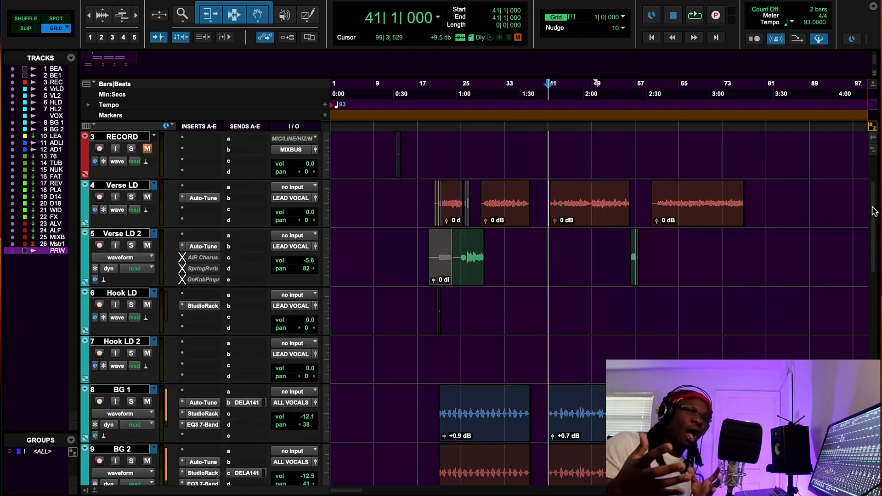
pyautogui.scroll(-5, 368, 304)
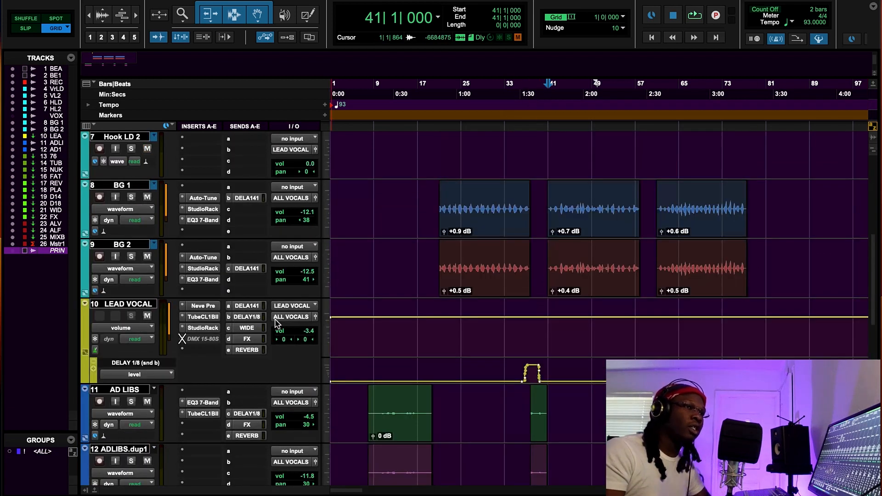
pyautogui.click(203, 306)
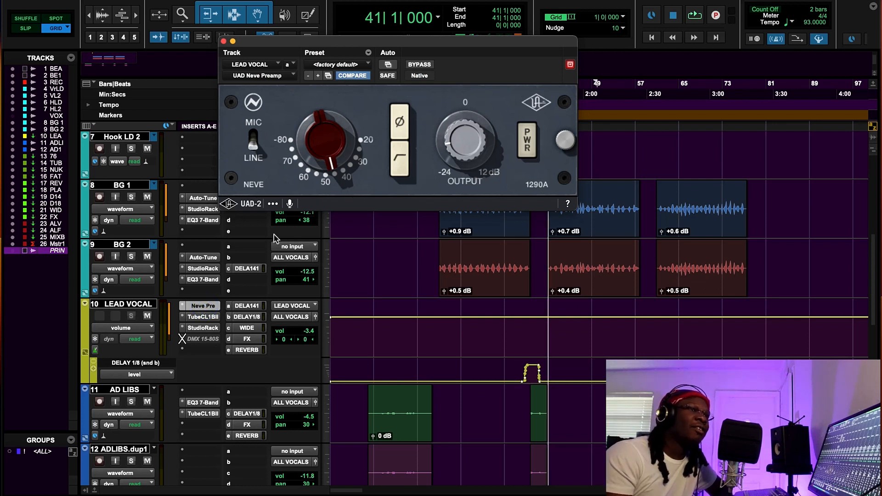
pyautogui.click(203, 317)
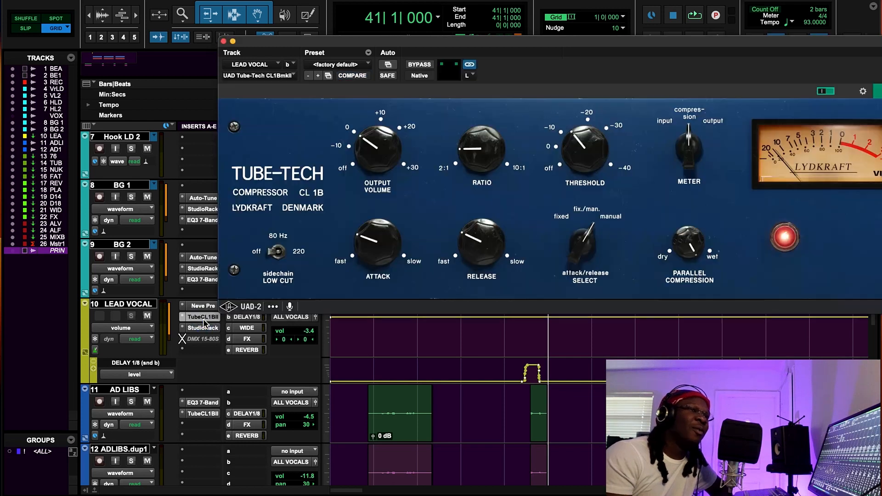
pyautogui.click(223, 42)
# Step: Open the LEAD VOCAL track's WIDE send, start playback from bar 41, and lower the send level to -16.6 dB
pyautogui.click(247, 328)
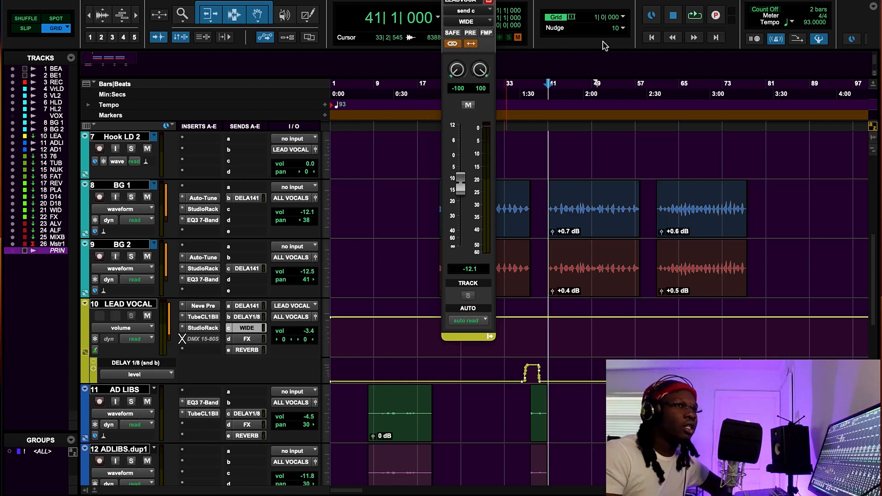
pyautogui.click(695, 15)
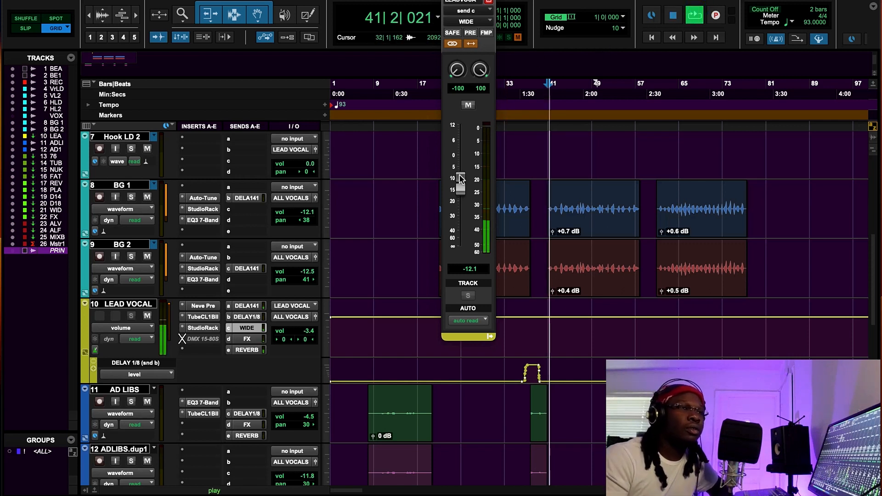
pyautogui.moveTo(465, 182)
pyautogui.mouseDown()
pyautogui.moveTo(464, 136)
pyautogui.moveTo(463, 194)
pyautogui.mouseUp()
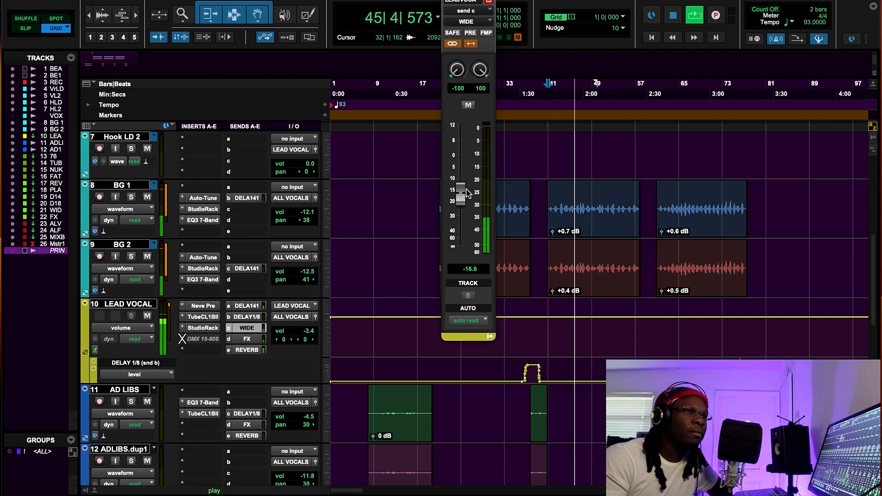
# Step: Mute the WIDE send during playback, raise its level to -12.6 dB, and unmute it
pyautogui.click(470, 105)
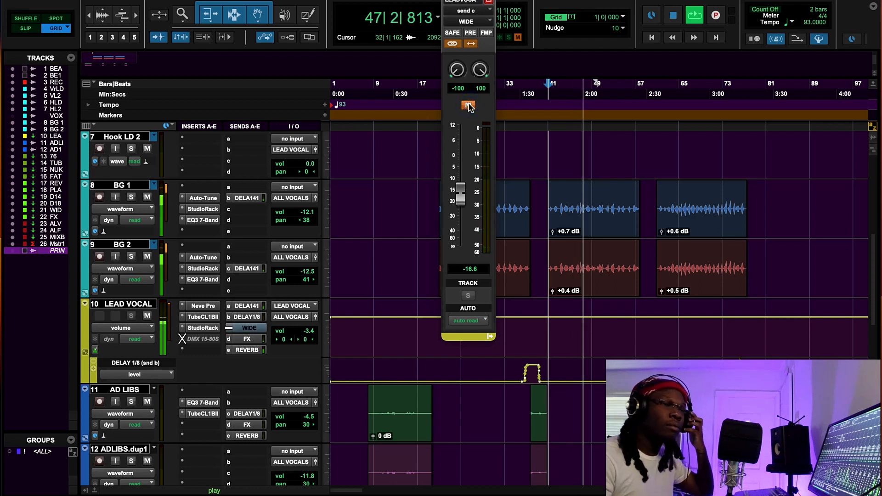
pyautogui.moveTo(460, 187); pyautogui.dragTo(460, 183)
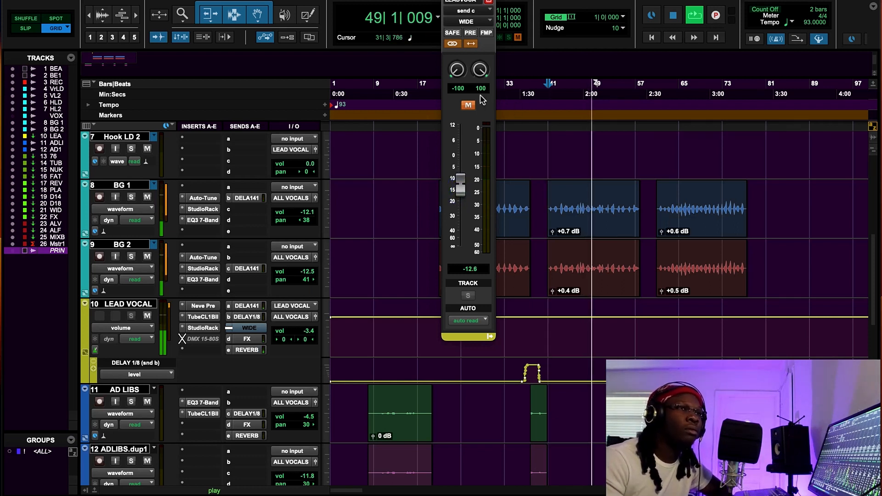
pyautogui.click(470, 105)
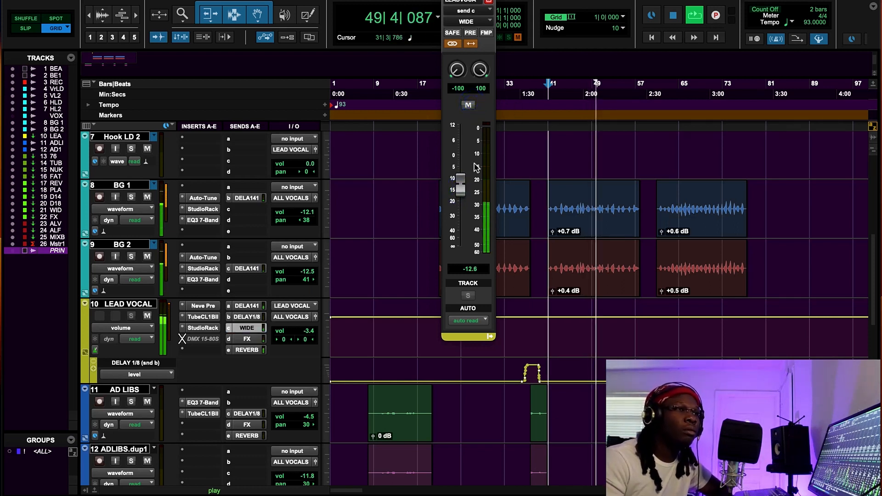
# Step: Set the WIDE send to -14.7 dB, compare the vocal with the send muted and unmuted, and stop playback
pyautogui.moveTo(461, 184); pyautogui.dragTo(464, 188)
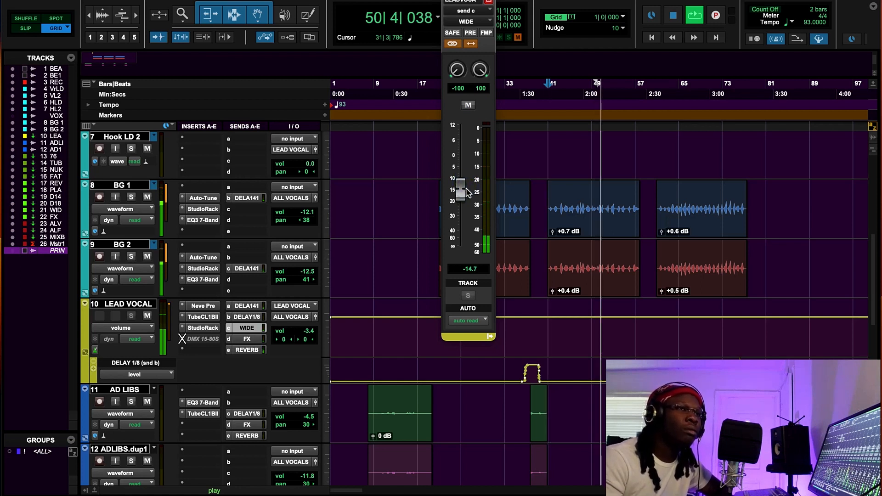
pyautogui.click(468, 104)
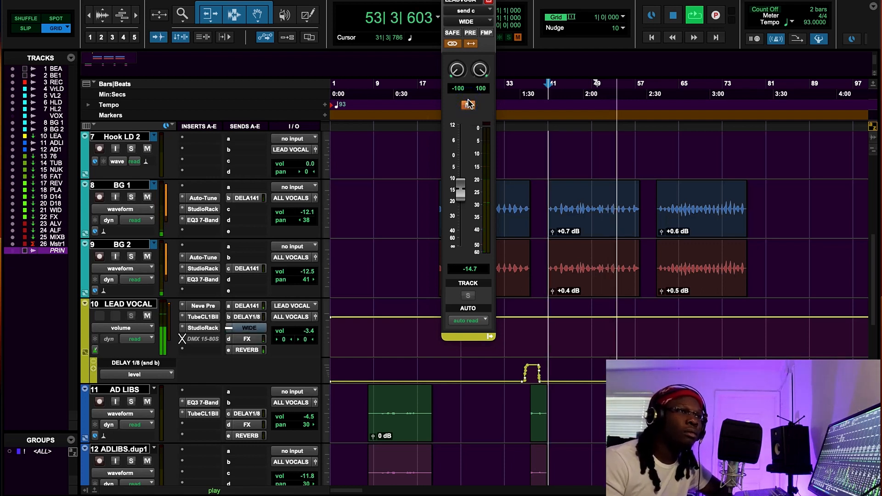
pyautogui.click(468, 104)
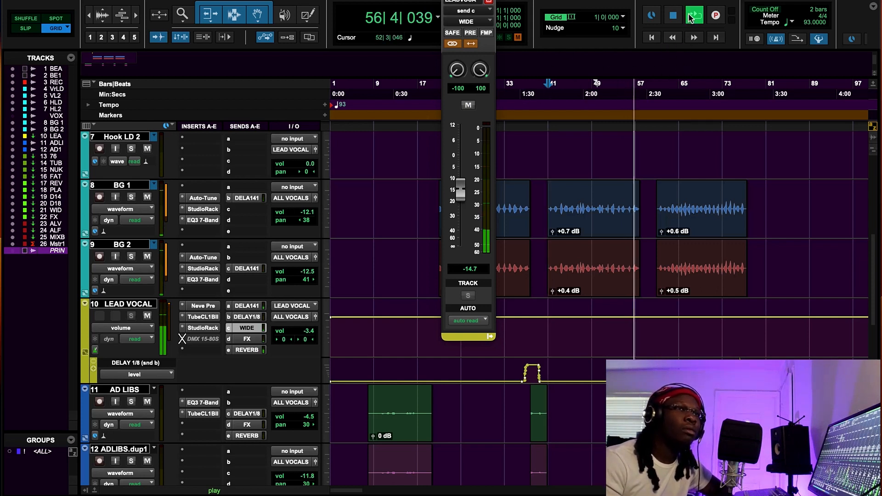
pyautogui.click(670, 17)
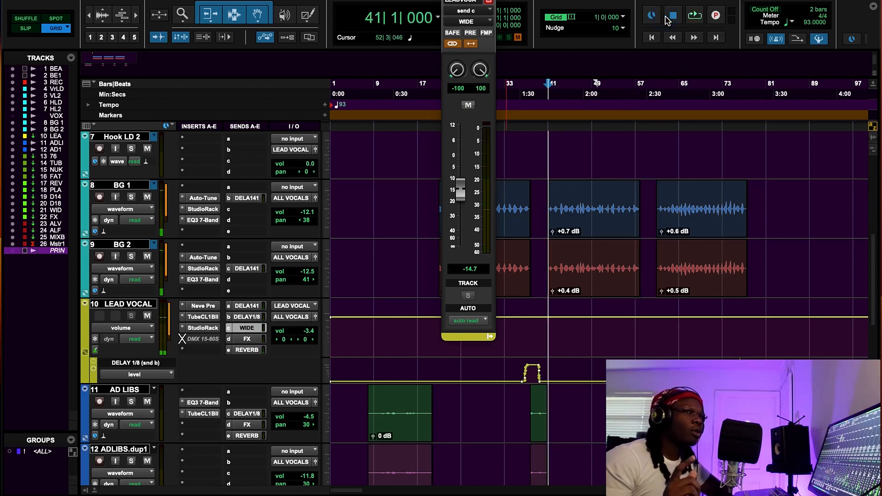
# Step: Restart playback, set the LEAD VOCAL's WIDE send to -15.8 dB, and mute the send for comparison
pyautogui.click(695, 16)
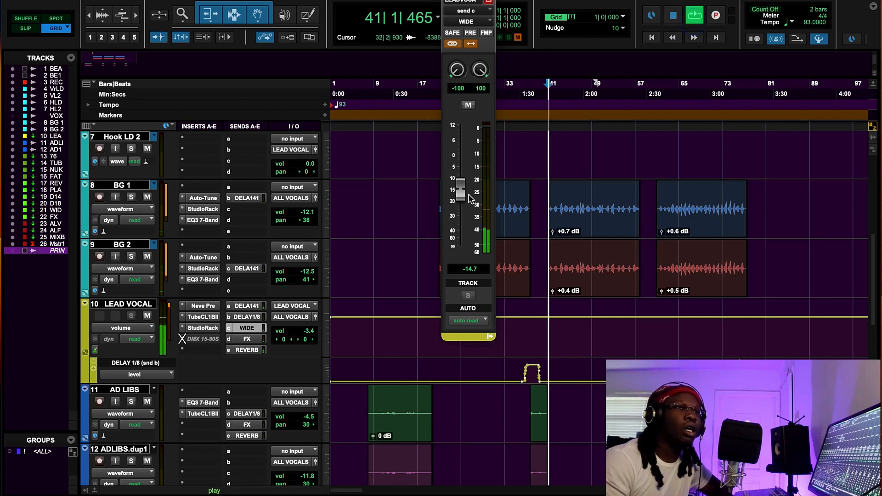
pyautogui.moveTo(461, 182); pyautogui.dragTo(461, 182)
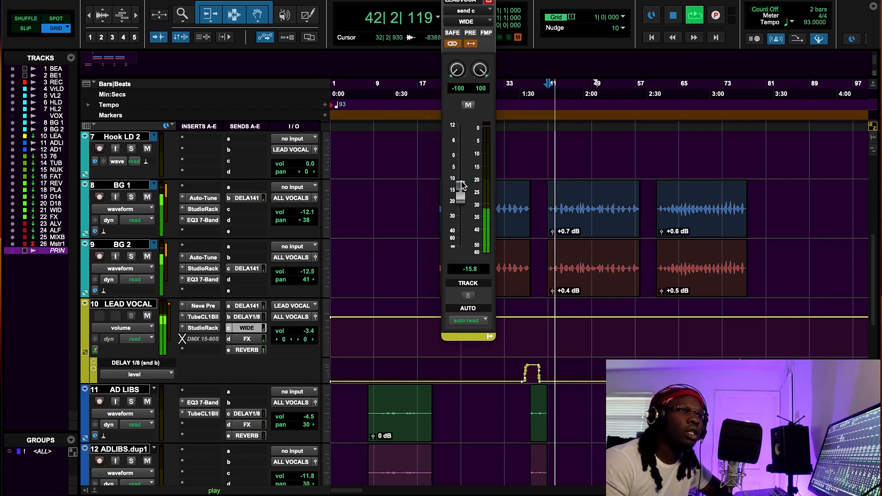
pyautogui.click(467, 106)
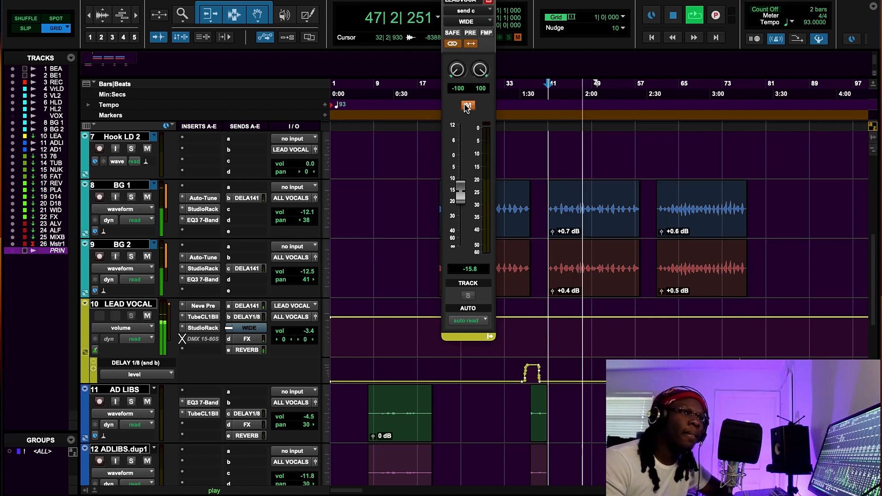
# Step: Unmute the LEAD VOCAL's WIDE send, compare the vocal with the send muted and unmuted once more, and stop playback
pyautogui.click(467, 106)
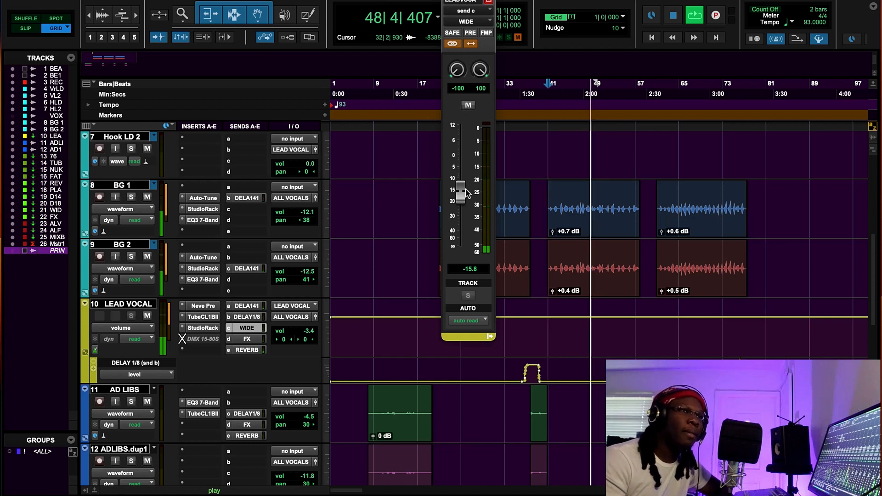
pyautogui.click(466, 108)
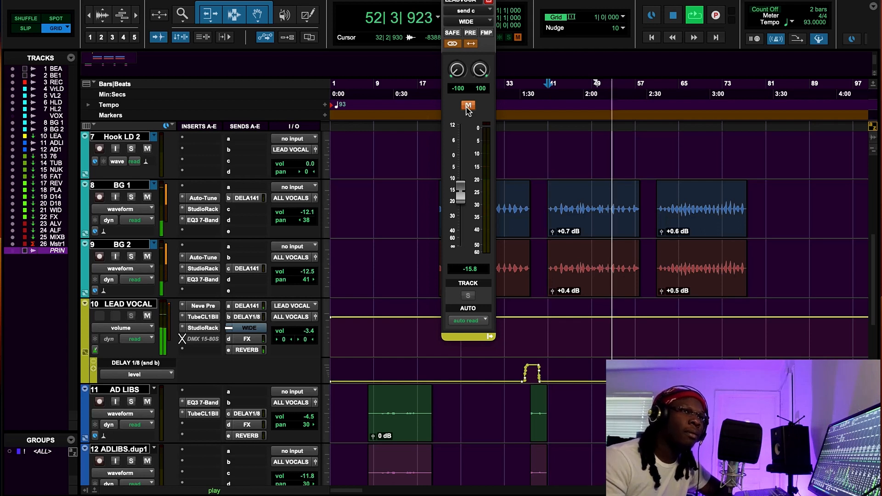
pyautogui.click(467, 106)
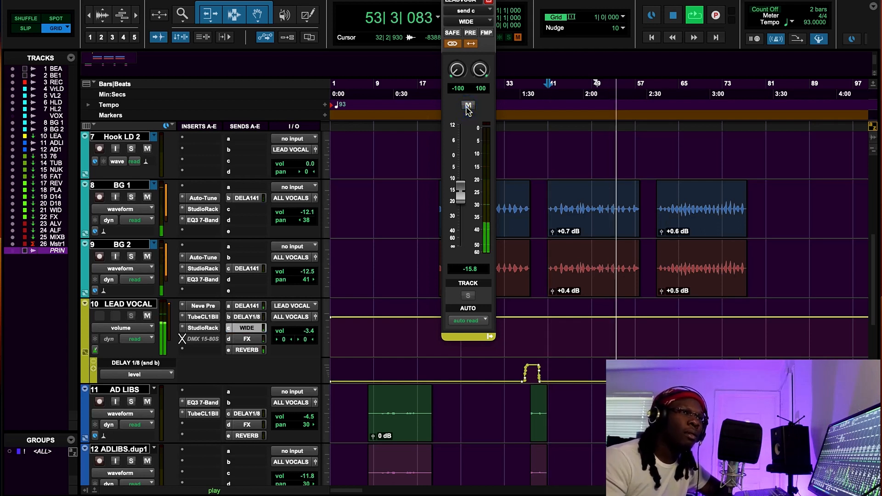
pyautogui.click(674, 16)
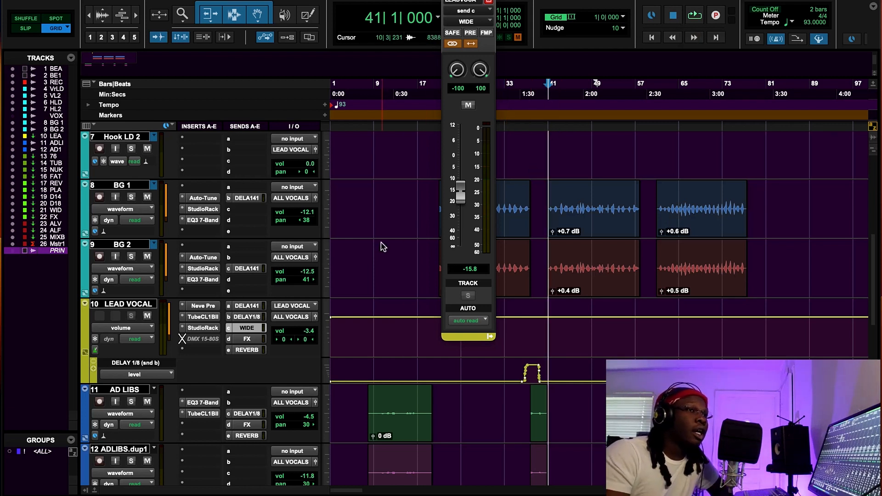
# Step: Inspect the EQ3 7-Band insert on BG 1 and the Auto-Tune insert on BG 2, closing each plug-in window
pyautogui.scroll(-3, 385, 248)
pyautogui.scroll(5, 385, 247)
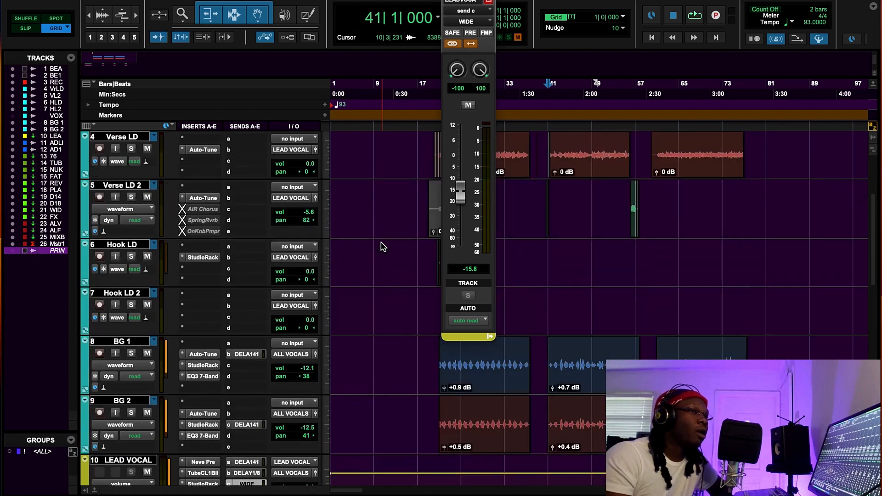
pyautogui.scroll(-2, 345, 377)
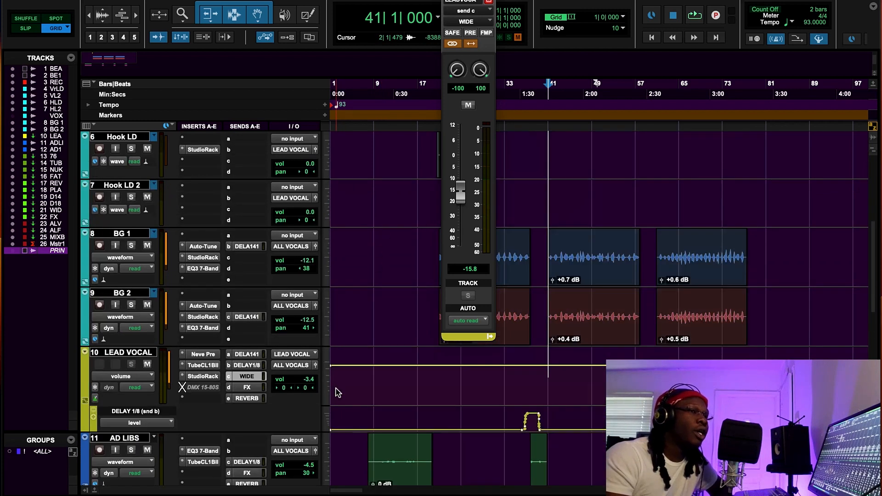
pyautogui.click(203, 268)
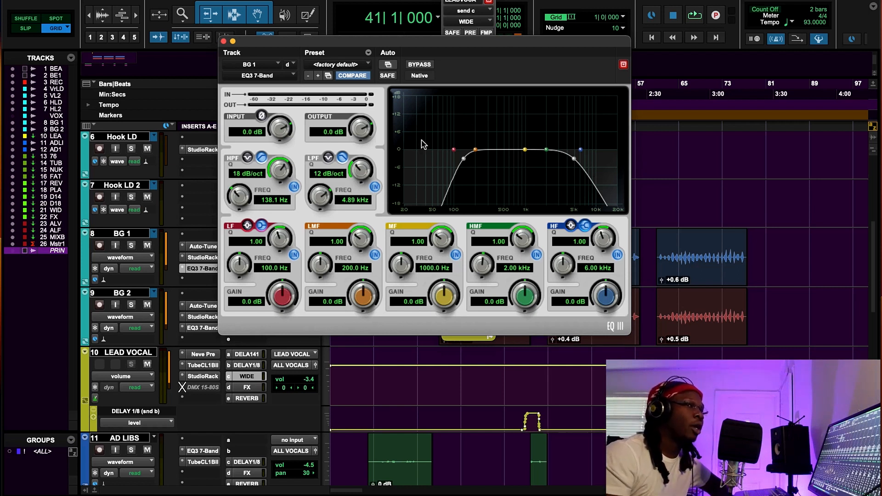
pyautogui.click(224, 41)
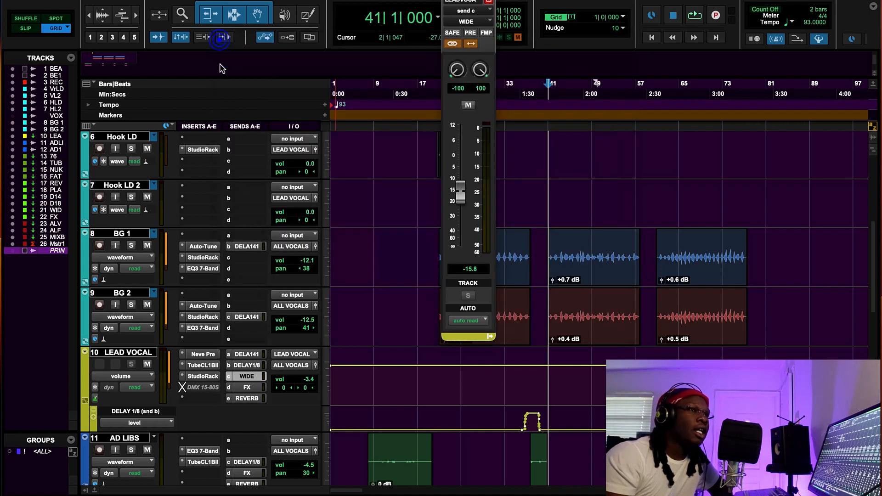
pyautogui.click(200, 305)
pyautogui.click(223, 42)
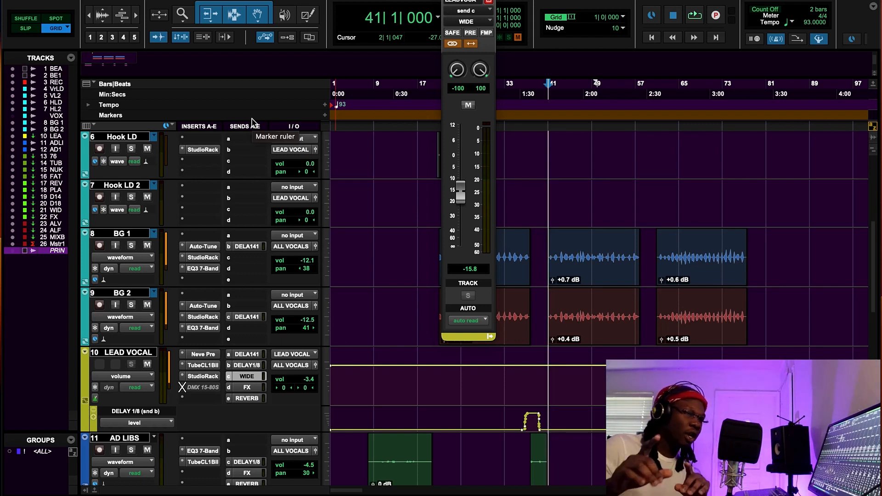
# Step: Check the DELAY 1/4 sends on BG 2, LEAD VOCAL and BG 1, including how they are panned, and close the send window
pyautogui.click(245, 317)
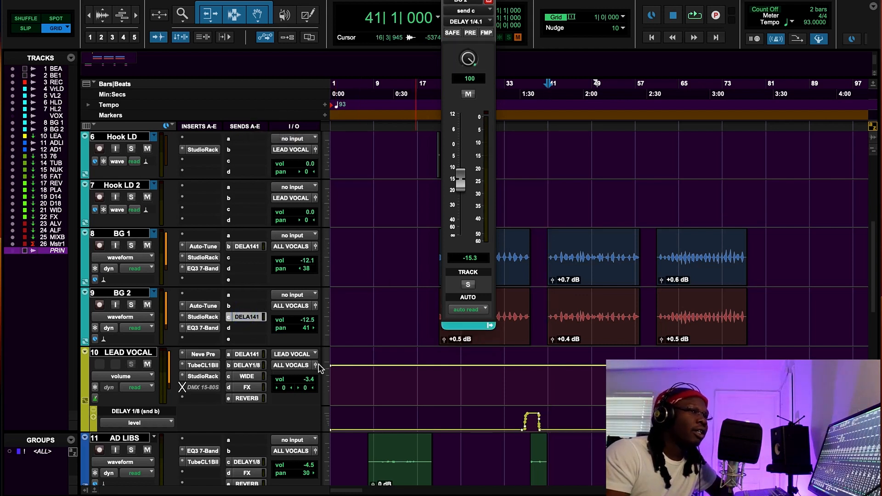
pyautogui.click(248, 354)
pyautogui.click(257, 355)
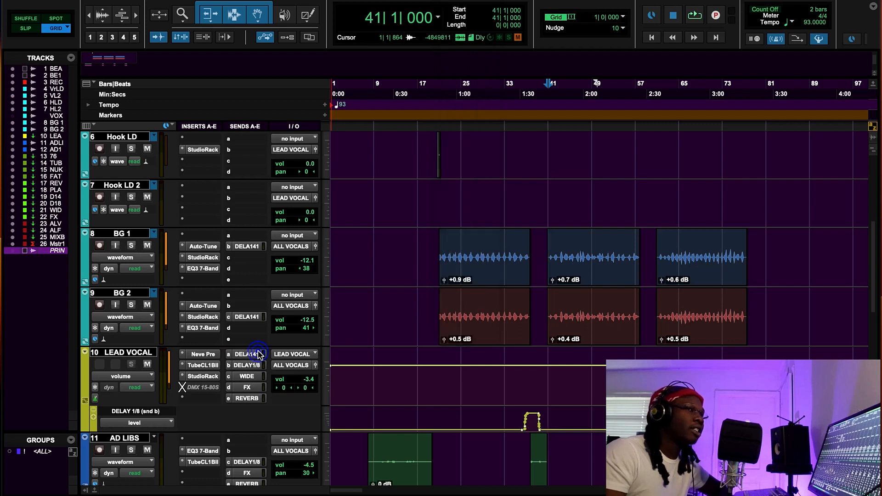
pyautogui.click(251, 246)
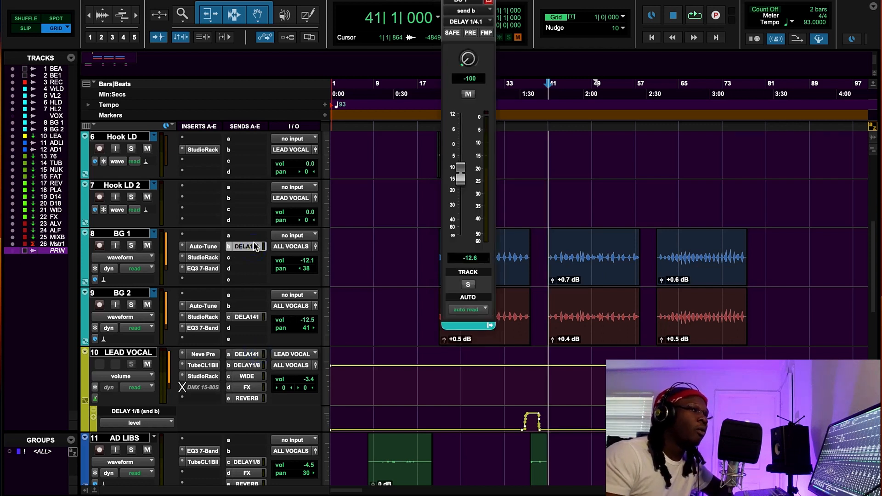
pyautogui.click(252, 246)
pyautogui.click(250, 246)
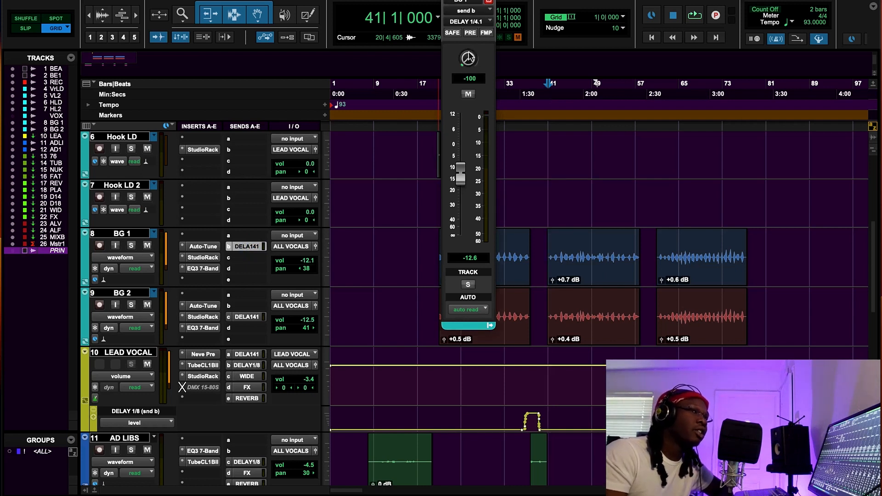
pyautogui.click(444, 0)
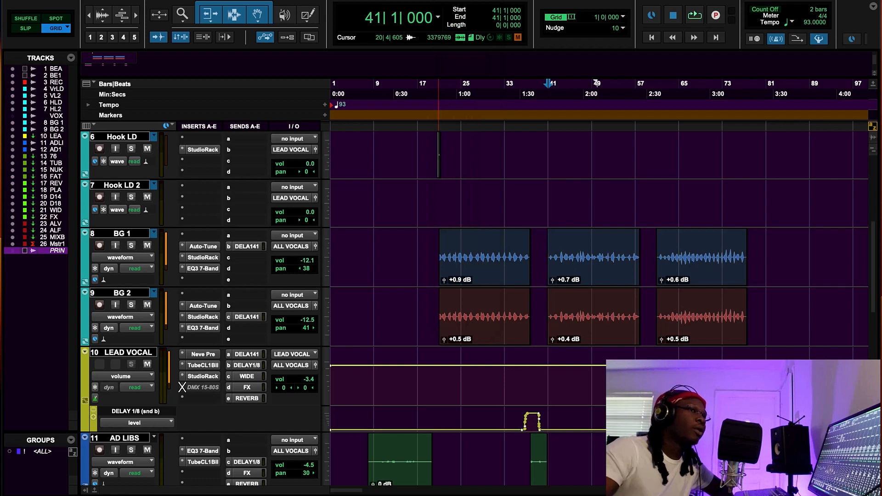
# Step: Open the Fairchild 670 compressor on the MIXBUS track, review its settings, and close it
pyautogui.scroll(-5, 405, 216)
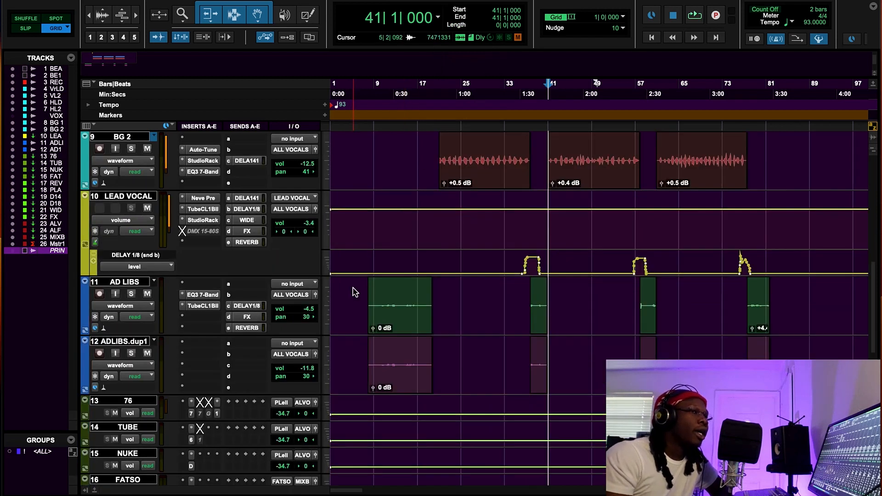
pyautogui.scroll(-2, 355, 292)
pyautogui.scroll(10, 355, 292)
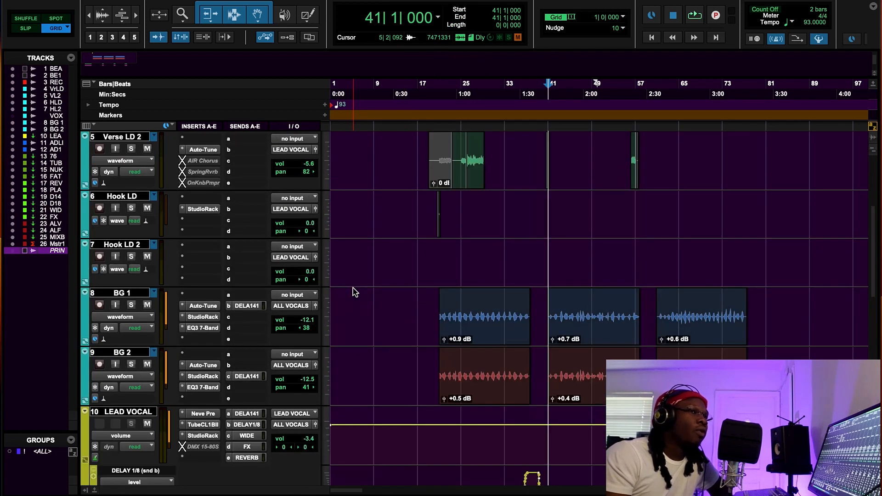
pyautogui.scroll(5, 322, 202)
pyautogui.scroll(-10, 371, 317)
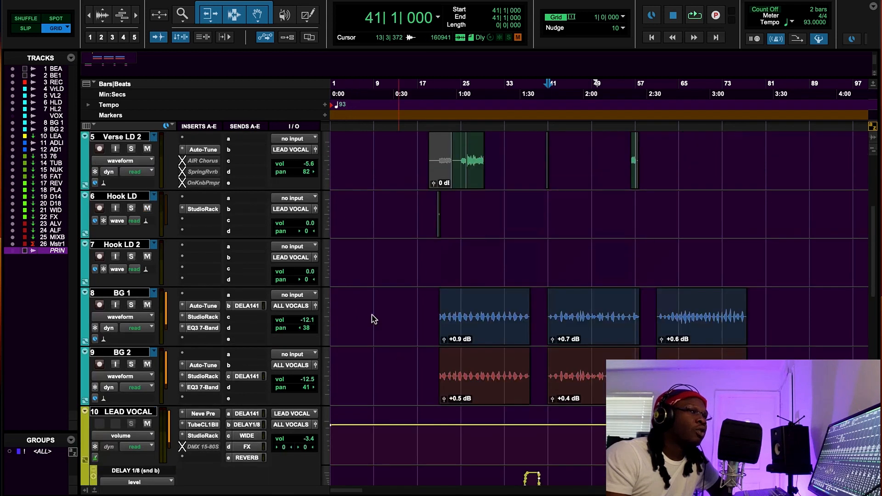
pyautogui.scroll(-1, 354, 254)
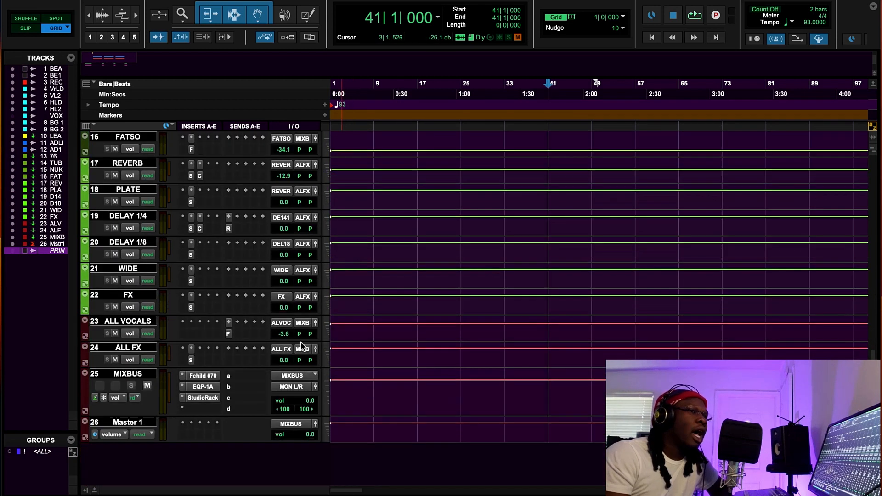
pyautogui.click(213, 376)
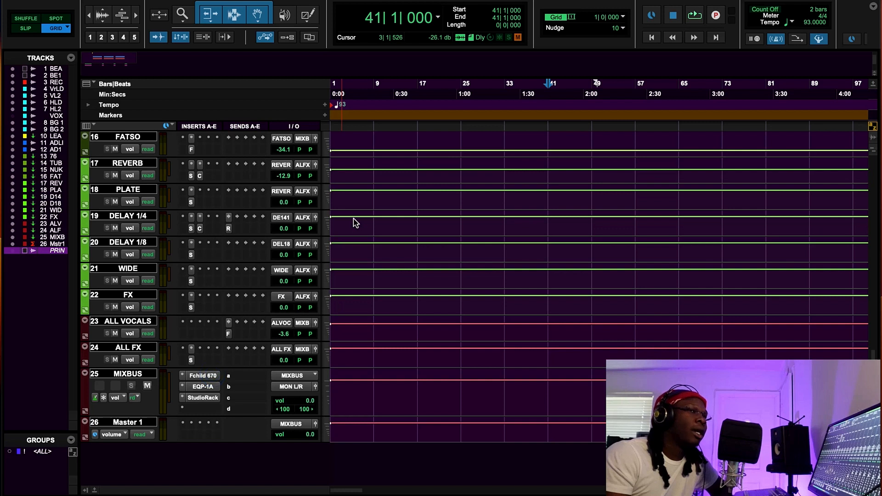
pyautogui.moveTo(495, 47); pyautogui.dragTo(404, 8)
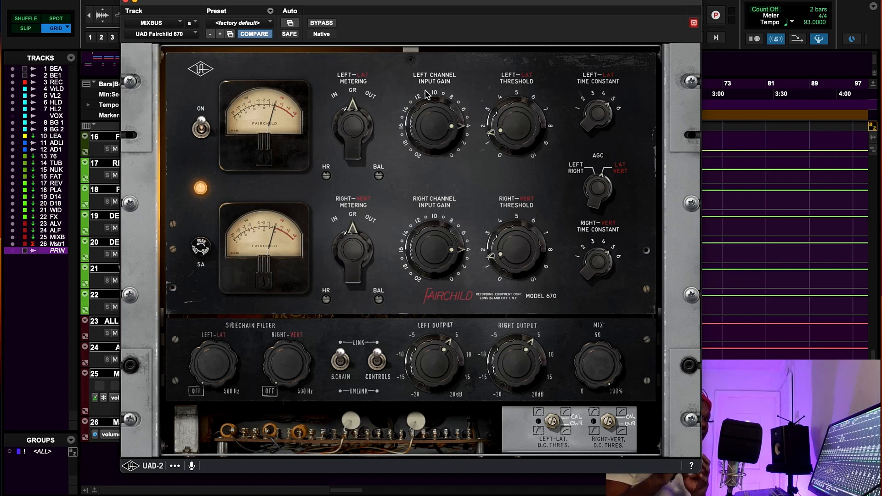
pyautogui.moveTo(450, 1); pyautogui.dragTo(377, 4)
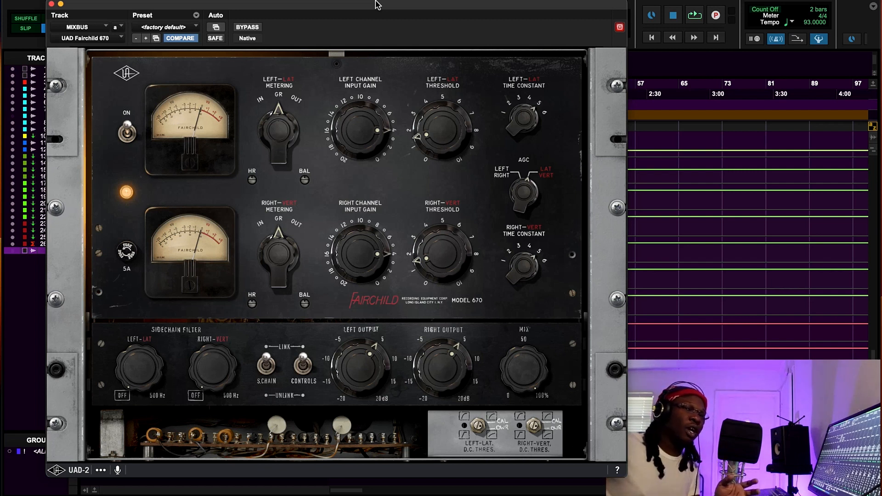
pyautogui.click(52, 4)
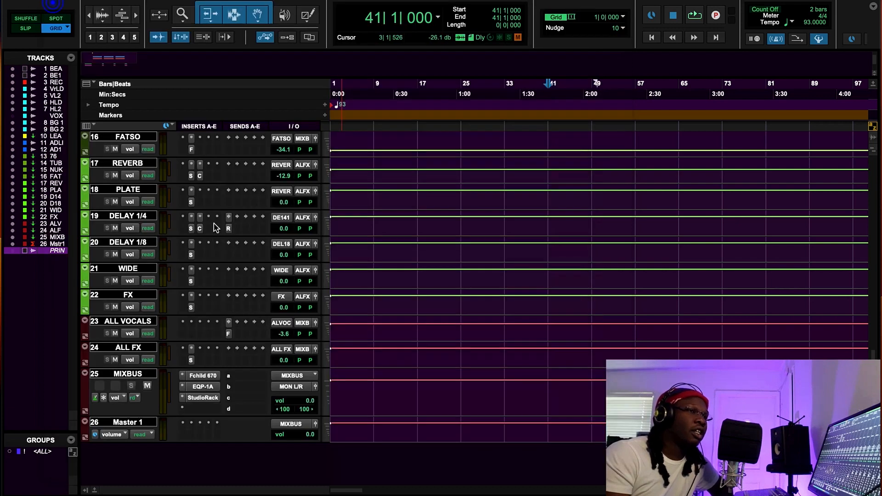
# Step: Open the StudioRack on MIXBUS and inspect its API-2500 and Saturation Knob slots
pyautogui.click(202, 398)
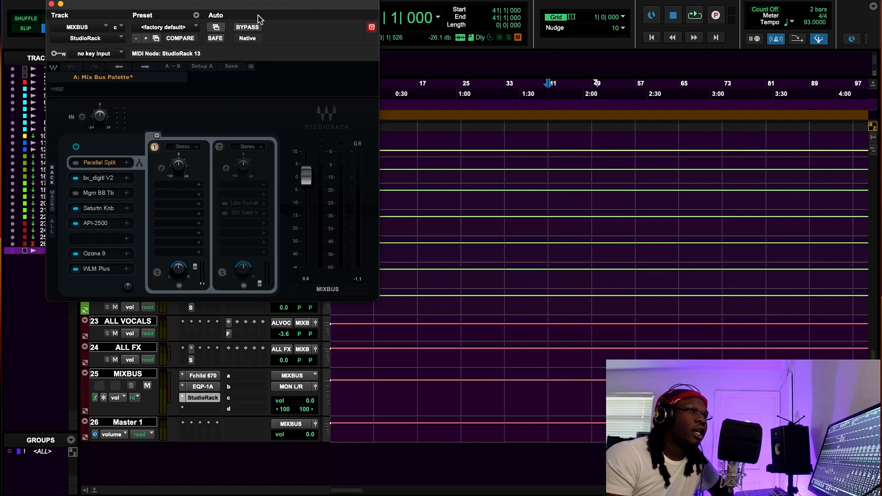
pyautogui.moveTo(256, 4); pyautogui.dragTo(280, 54)
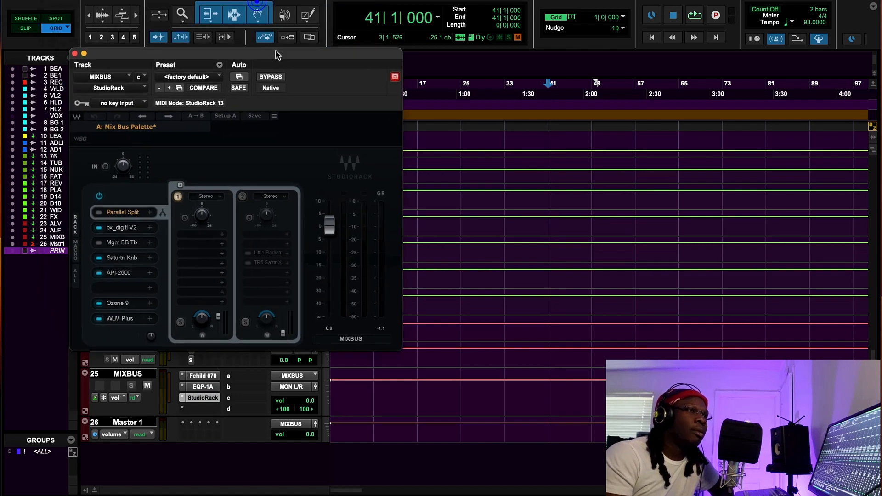
pyautogui.click(135, 274)
pyautogui.click(136, 275)
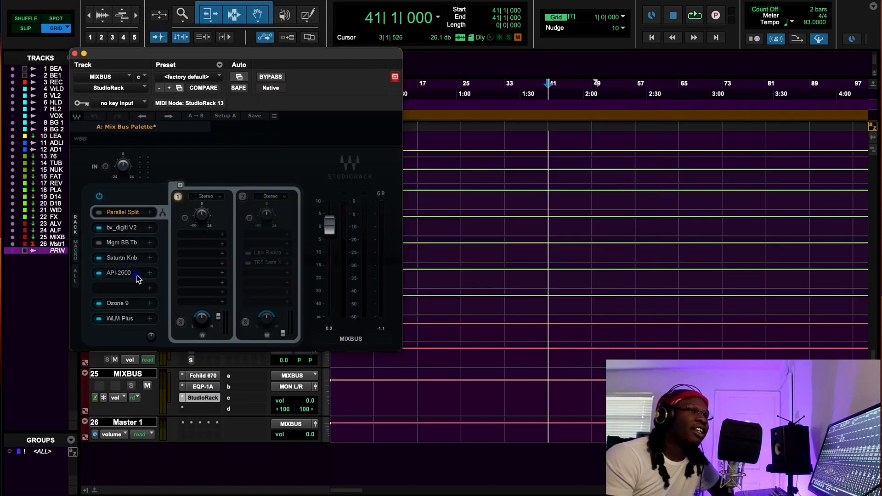
pyautogui.click(125, 259)
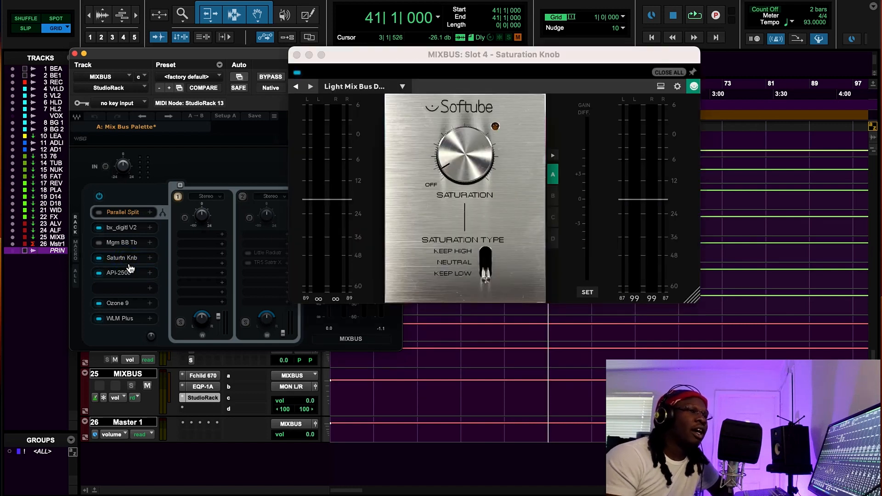
pyautogui.click(297, 55)
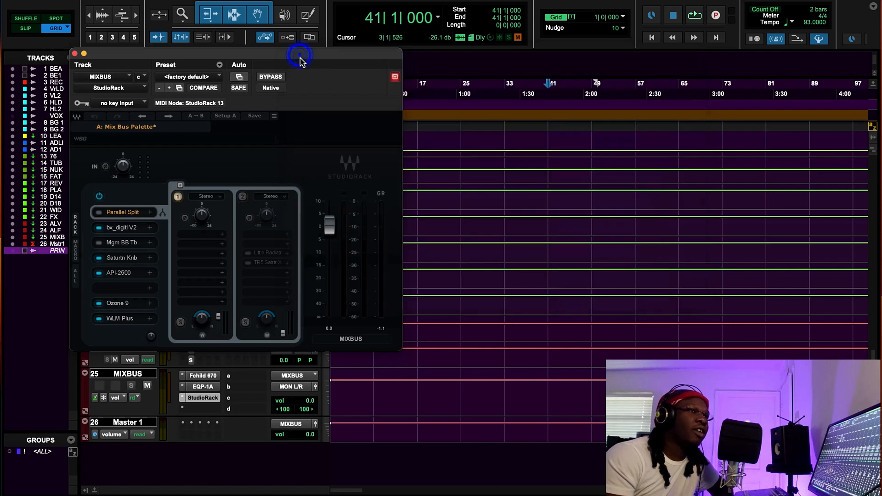
# Step: Open the bx_digital V2 equalizer in the MIXBUS StudioRack and play the song from bar 41 to watch its meters
pyautogui.click(124, 228)
pyautogui.moveTo(372, 146); pyautogui.dragTo(391, 18)
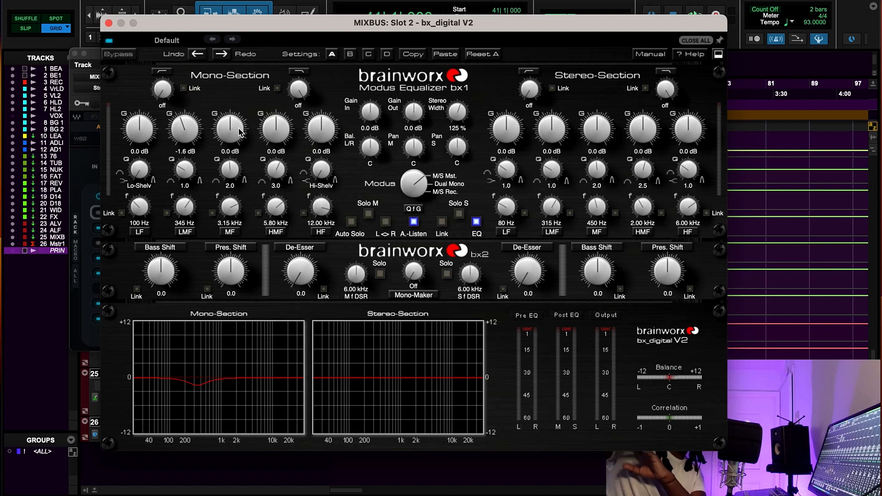
pyautogui.moveTo(370, 22); pyautogui.dragTo(281, 8)
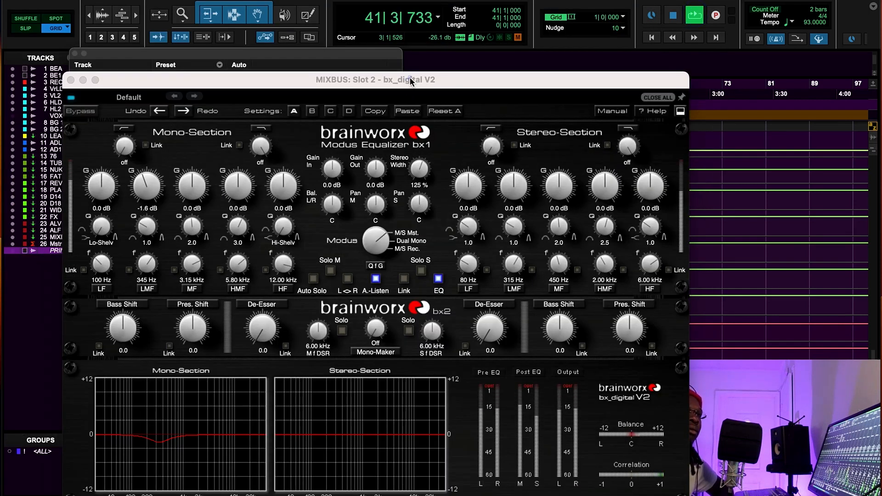
pyautogui.moveTo(411, 79); pyautogui.dragTo(418, 41)
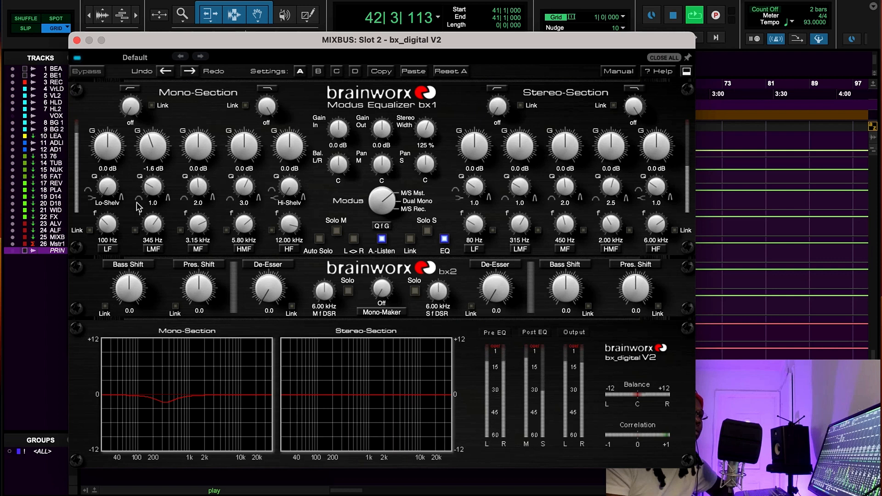
# Step: Compare the mix with bx_digital V2 switched off and on, stop playback, and close the equalizer and StudioRack windows
pyautogui.click(79, 59)
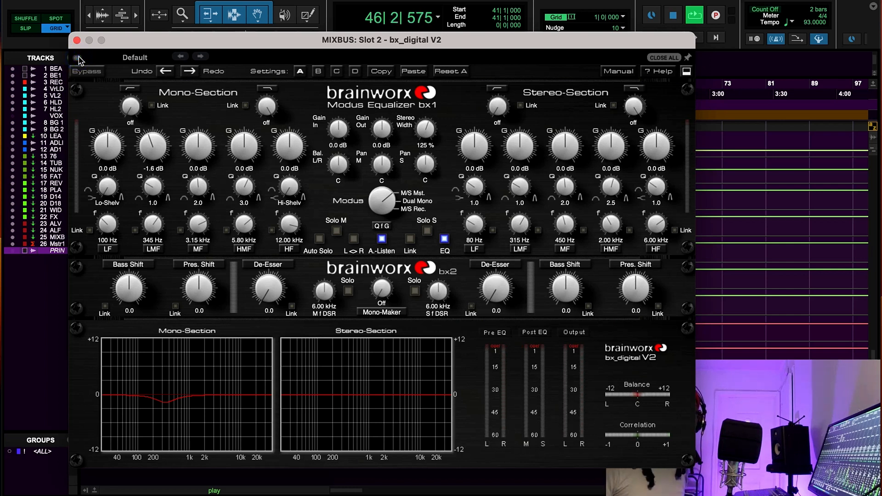
pyautogui.moveTo(148, 40); pyautogui.dragTo(113, 13)
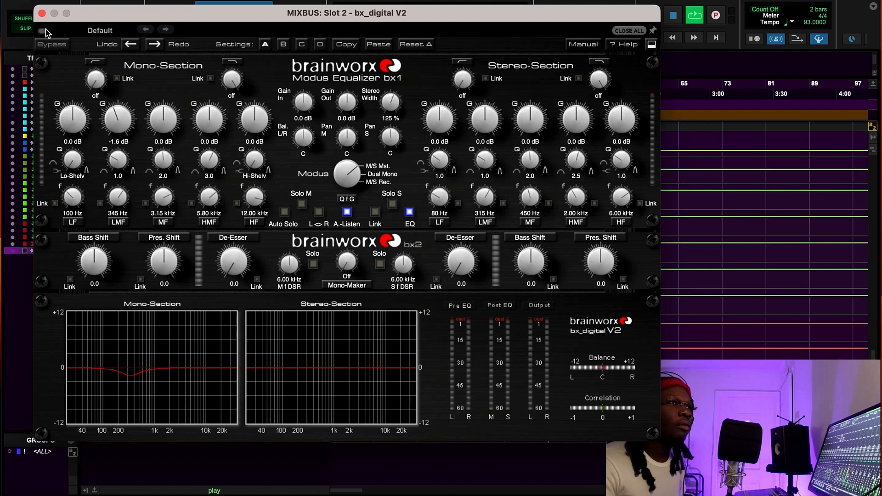
pyautogui.click(44, 31)
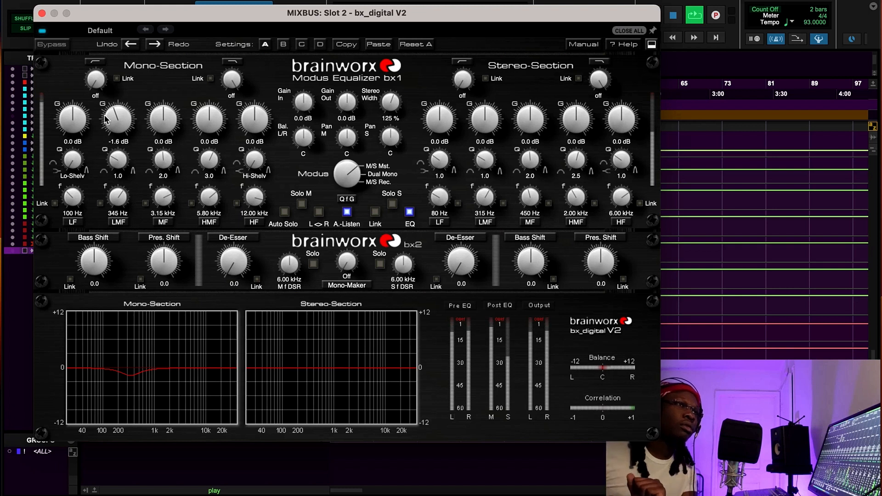
pyautogui.click(44, 32)
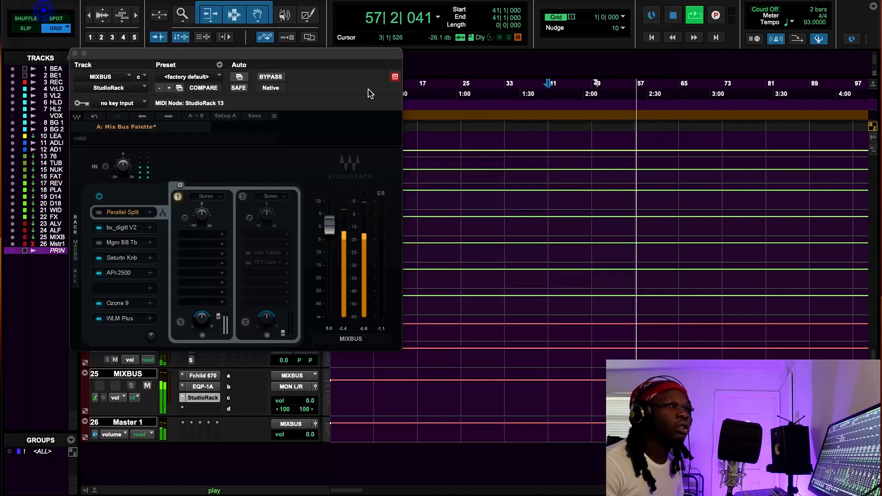
pyautogui.click(42, 12)
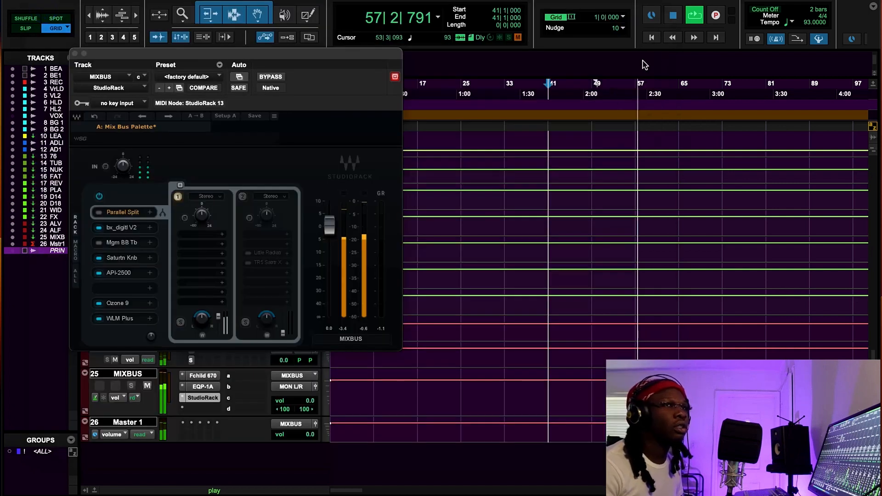
pyautogui.click(672, 16)
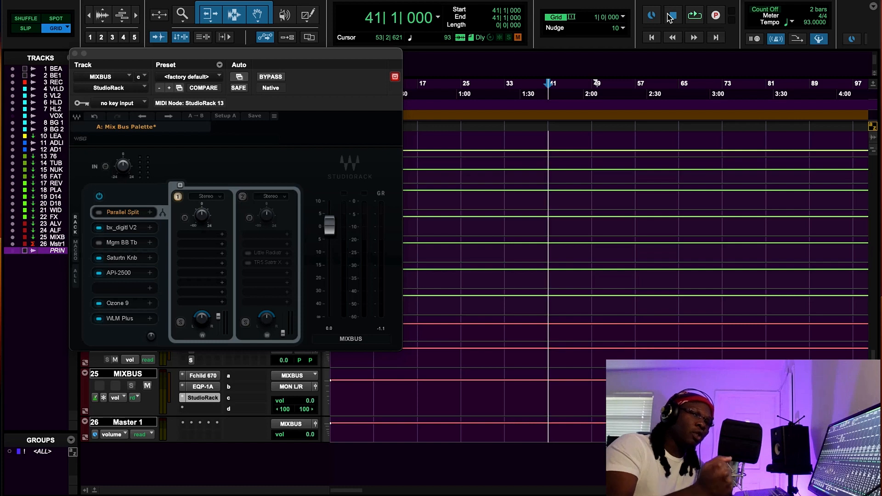
pyautogui.click(75, 53)
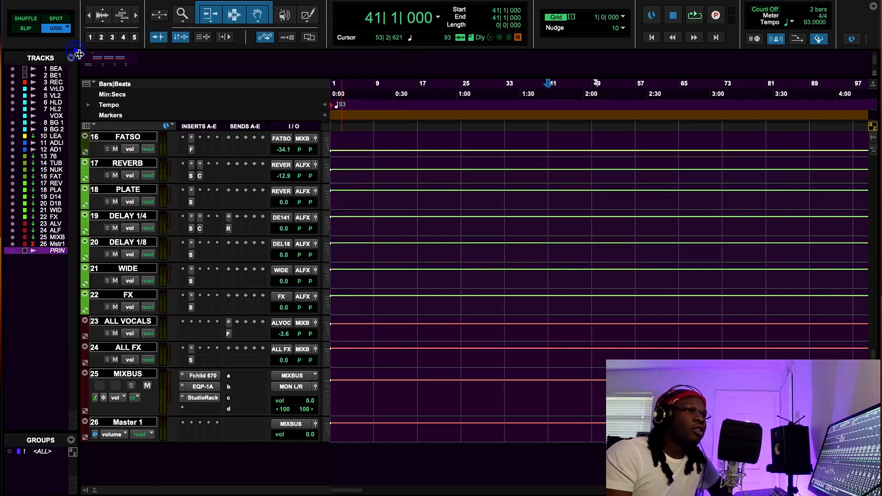
pyautogui.scroll(10, 276, 198)
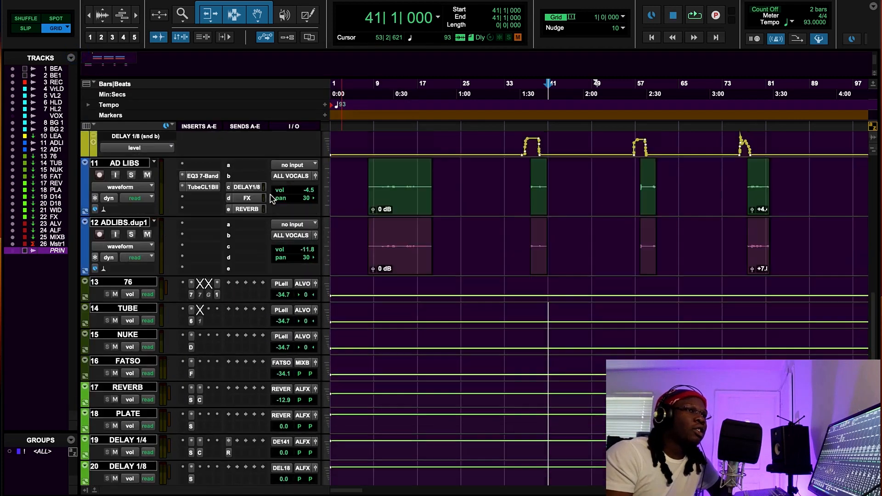
pyautogui.scroll(8, 297, 279)
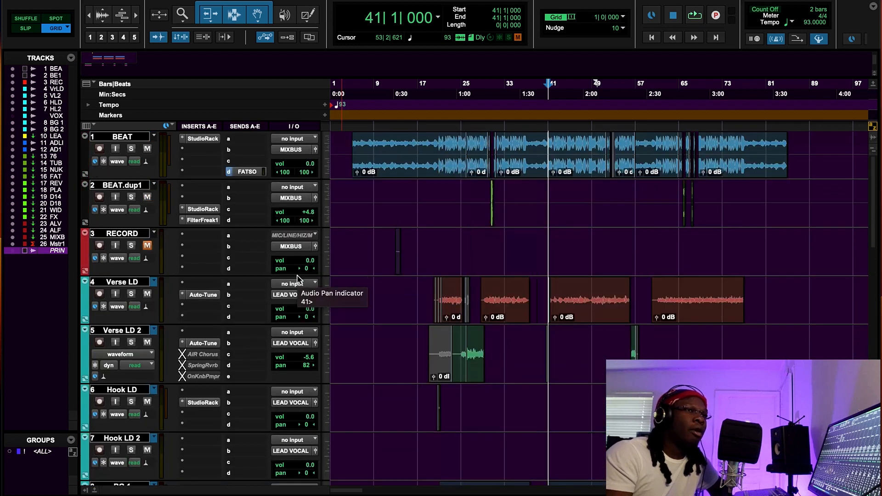
pyautogui.scroll(-2, 298, 279)
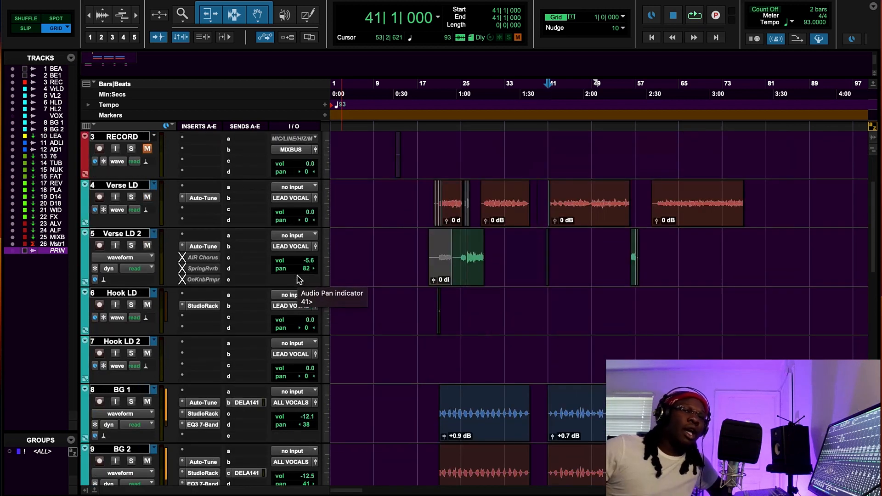